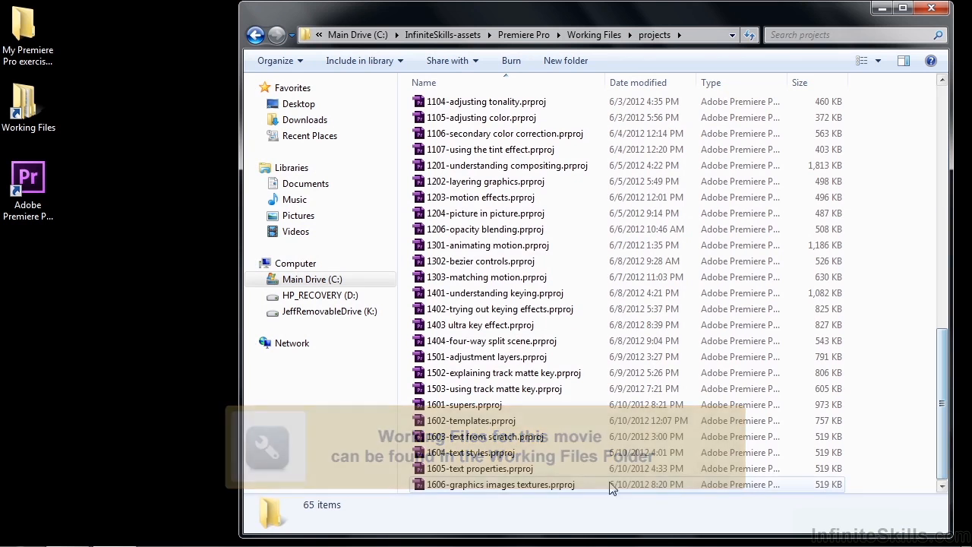
# - Open the project 1606-graphics images textures.prproj and create a new title named Graphics at 1920 × 1080
pyautogui.doubleClick(484, 486)
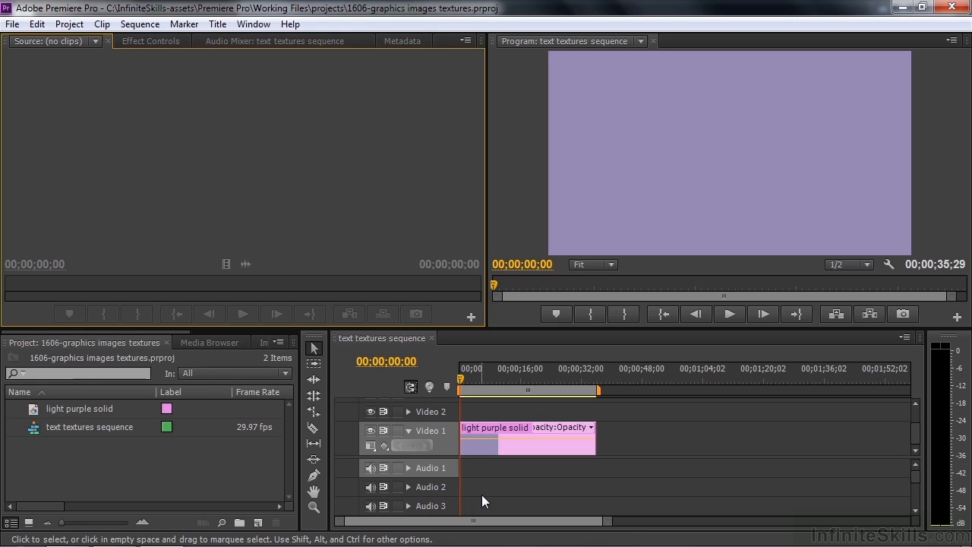
pyautogui.click(258, 523)
pyautogui.click(282, 404)
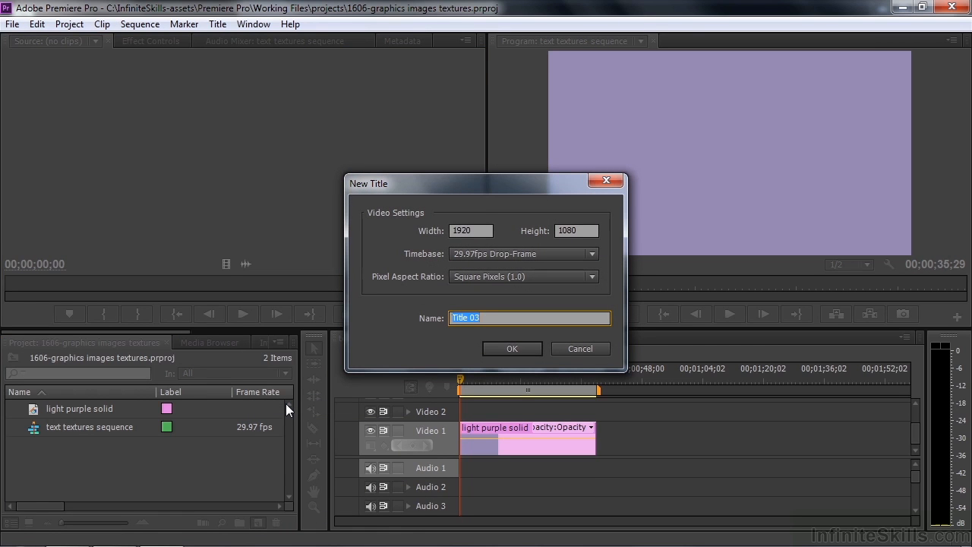
pyautogui.write('Graphics')
pyautogui.press('Return')
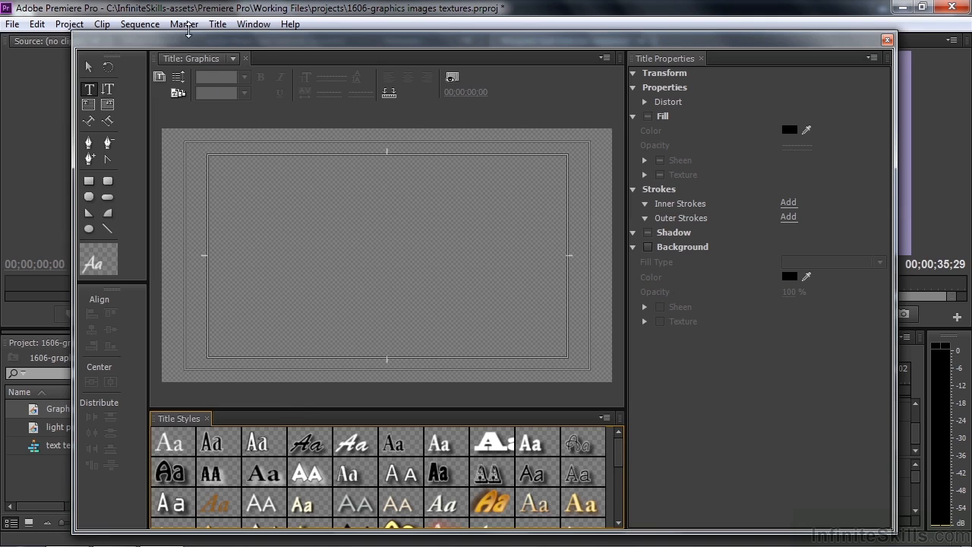
pyautogui.moveTo(314, 35); pyautogui.dragTo(310, 47)
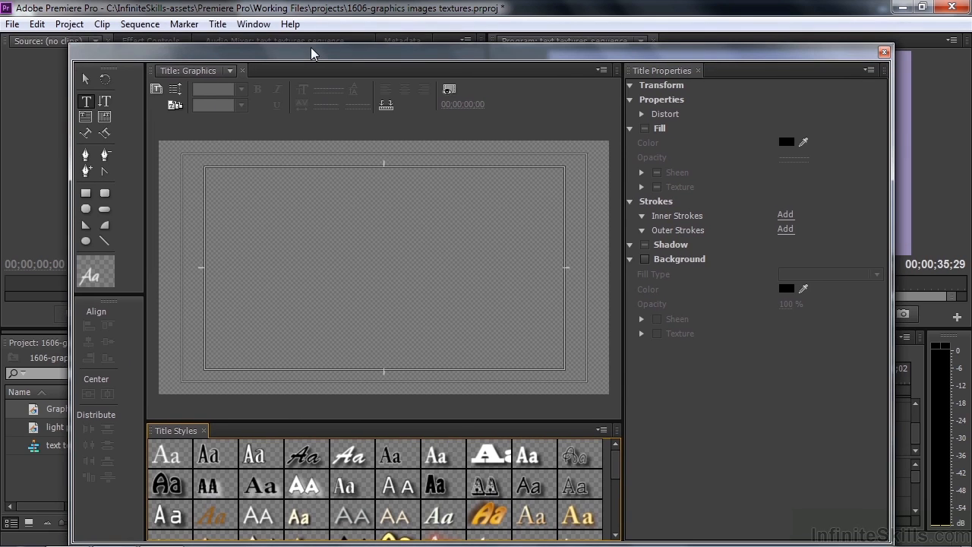
# - Insert fieldstone-farm-sign.gif from the other assets folder into the title as a logo
pyautogui.click(218, 25)
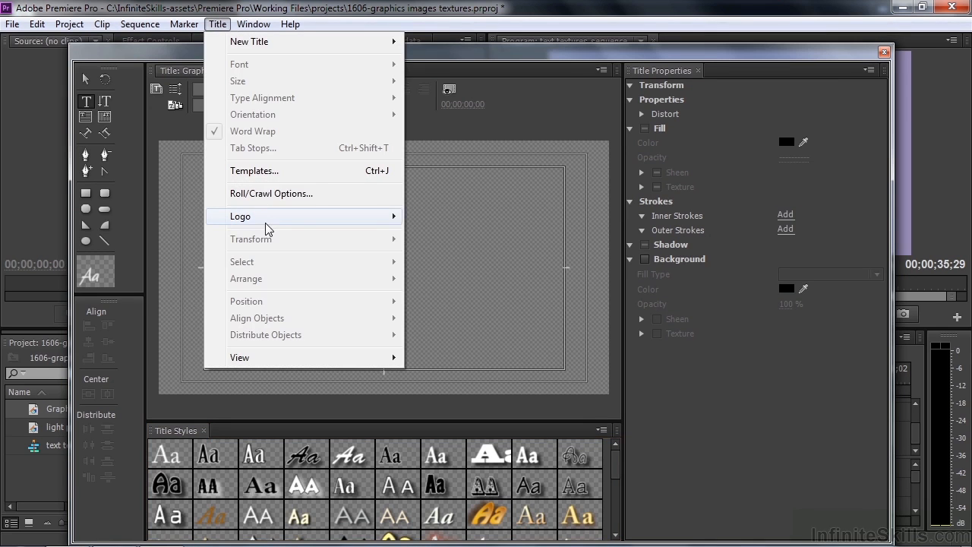
pyautogui.moveTo(266, 221)
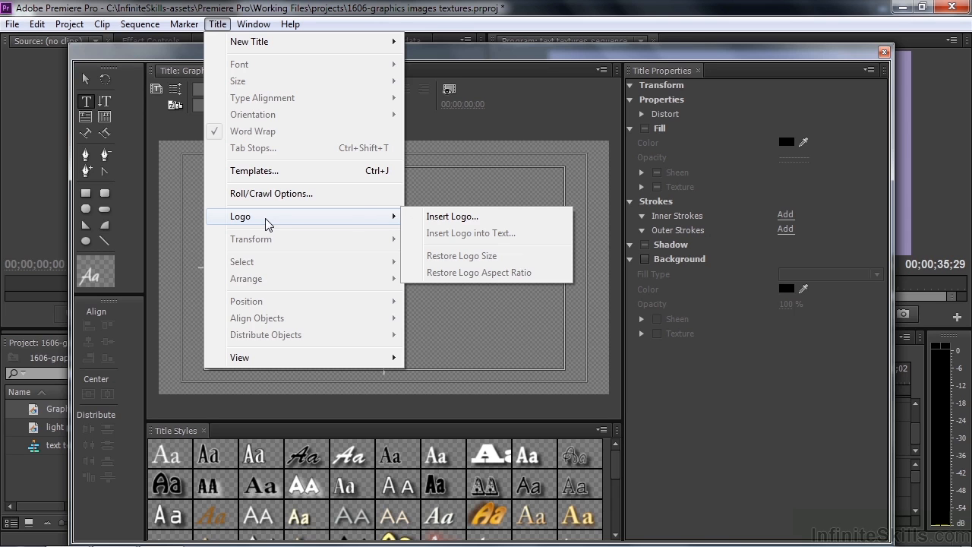
pyautogui.click(472, 217)
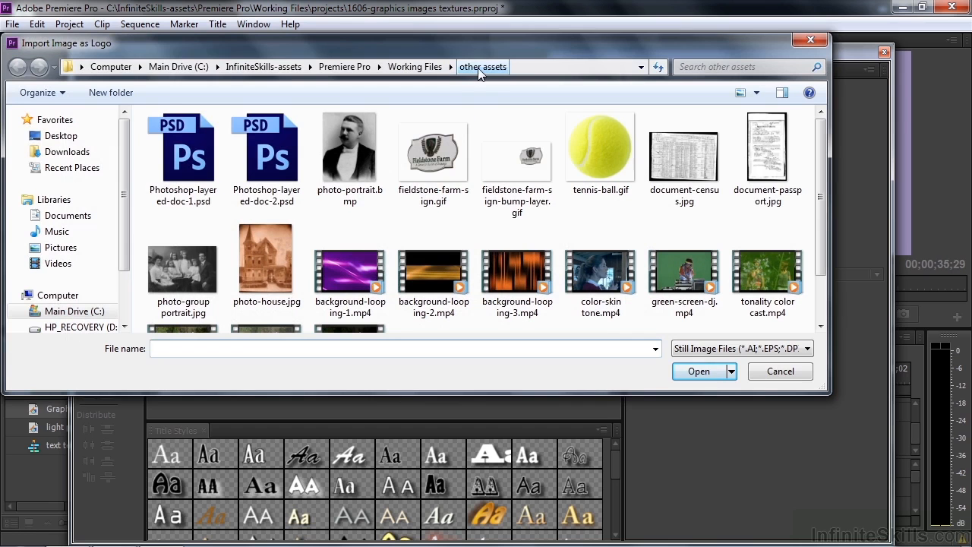
pyautogui.doubleClick(430, 177)
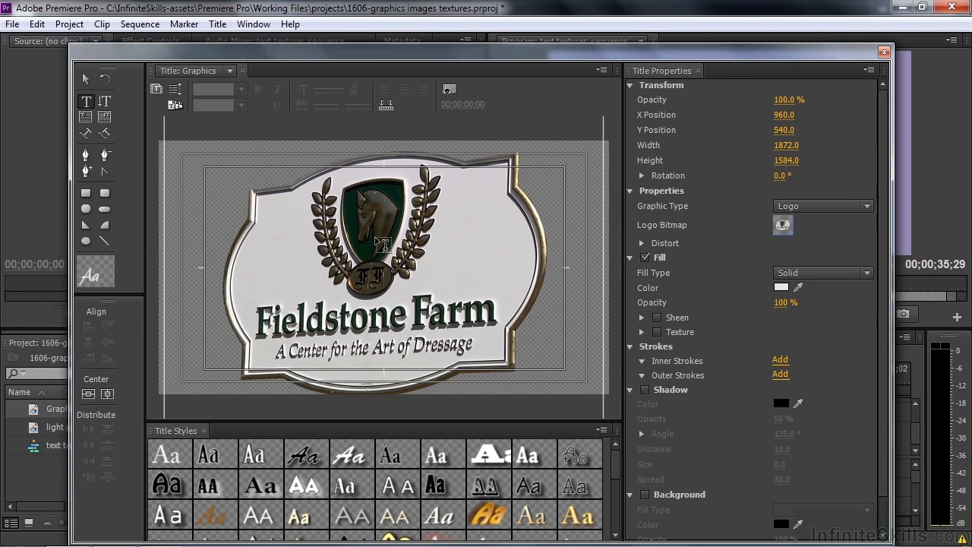
# - Scale the Fieldstone Farm logo down to about 904 × 765 and move it to about X 1156, Y 517
pyautogui.click(86, 79)
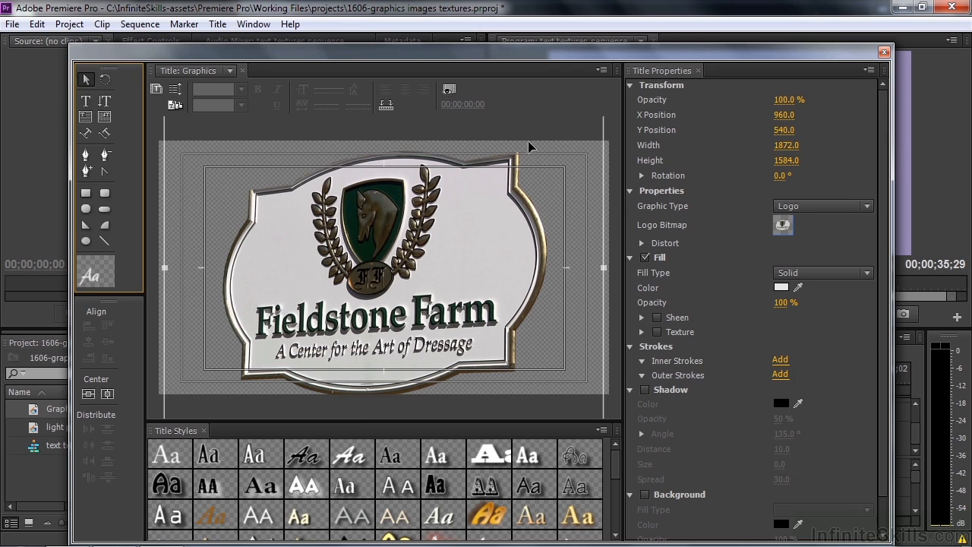
pyautogui.moveTo(603, 268); pyautogui.dragTo(562, 278)
pyautogui.press('shift')
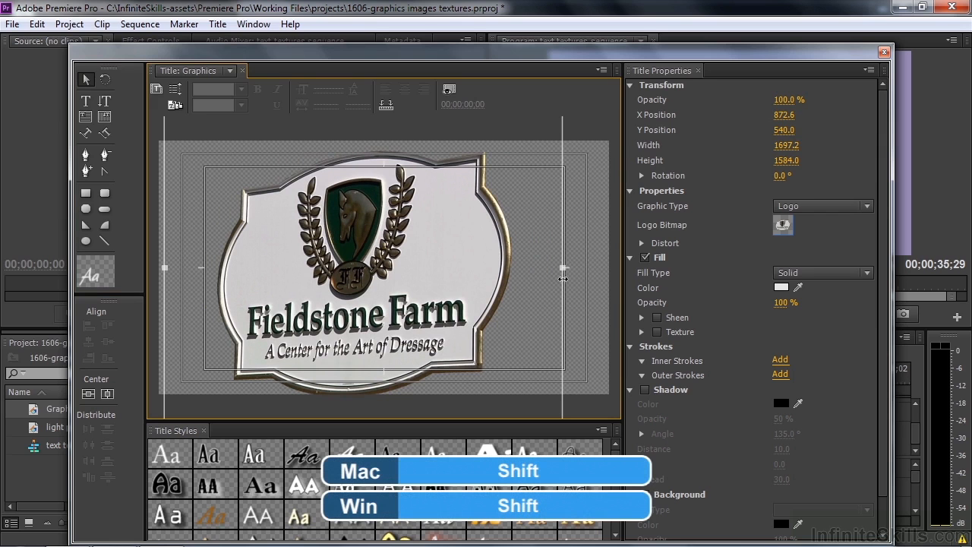
pyautogui.moveTo(562, 278); pyautogui.dragTo(375, 236)
pyautogui.moveTo(285, 276); pyautogui.dragTo(457, 271)
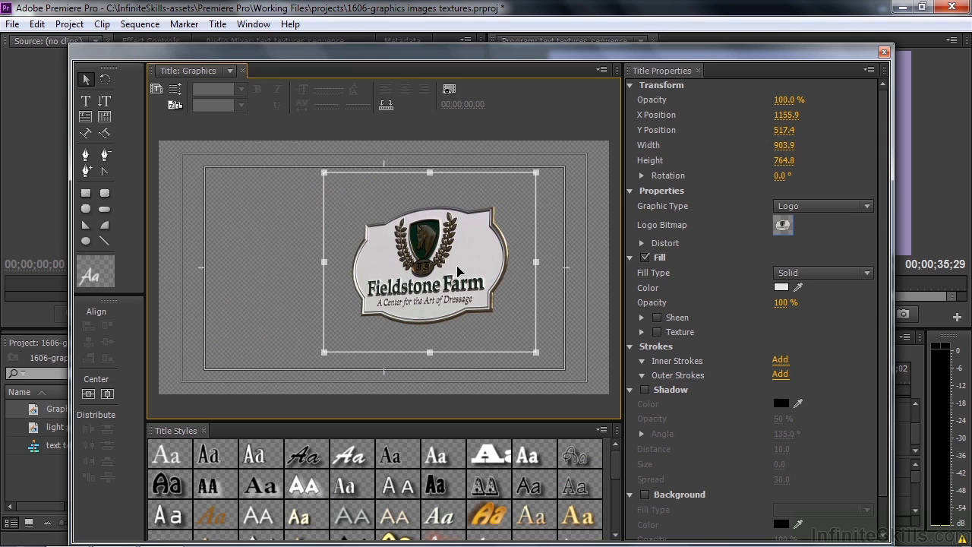
# - Apply the slanted orange-gold title style to the logo, and undo all logo edits until the title is empty
pyautogui.click(488, 510)
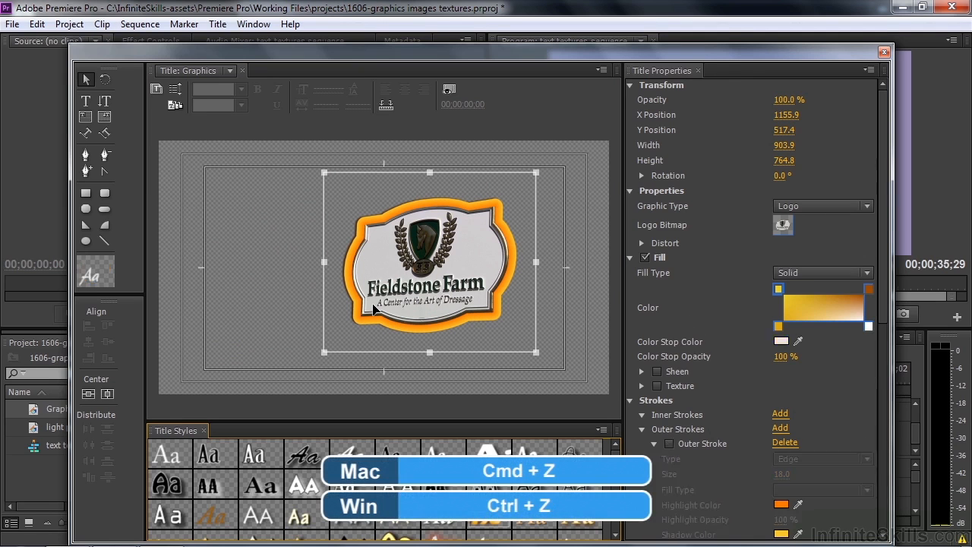
pyautogui.hotkey('ctrl', 'z')
pyautogui.hotkey('ctrl', 'z')
pyautogui.hotkey('ctrl', 'z')
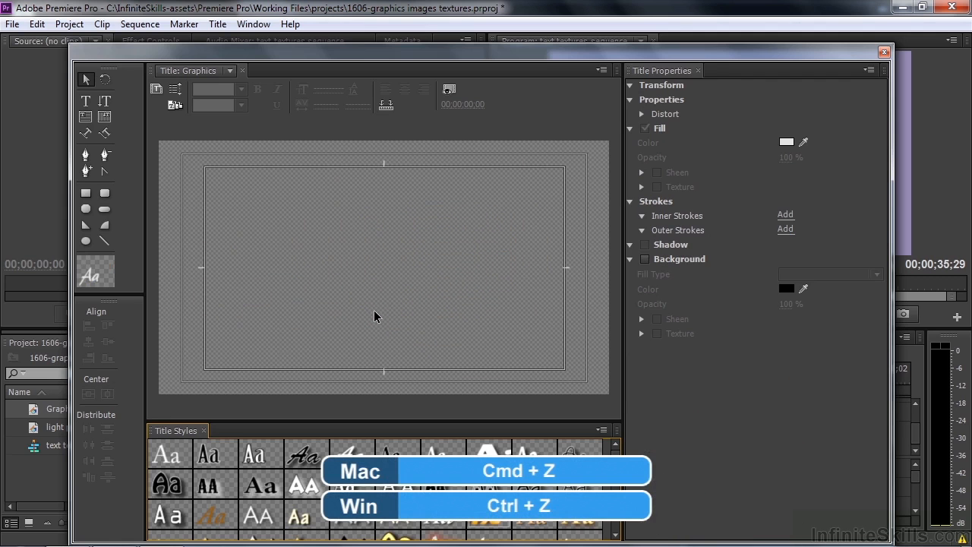
pyautogui.click(299, 319)
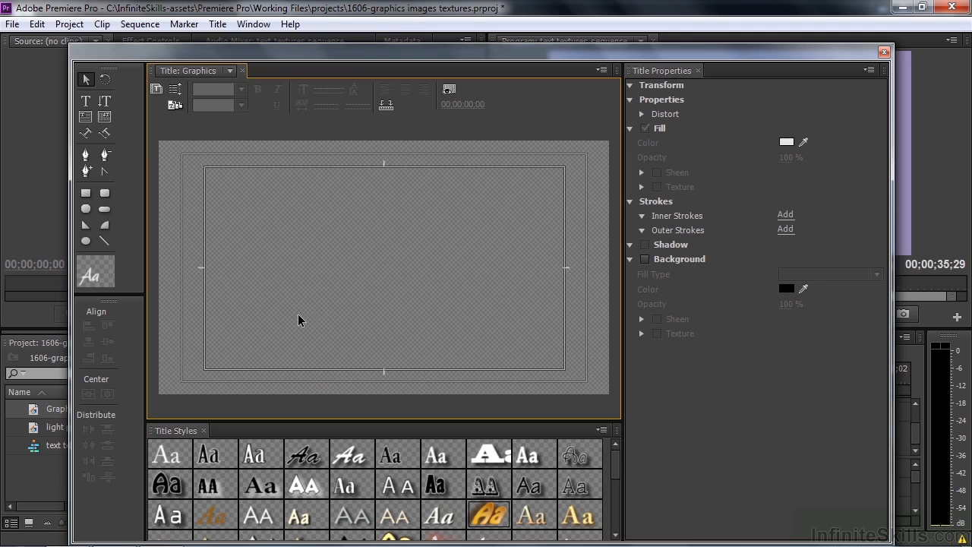
# - Insert background-looping-1.mp4 from the other assets folder into the title as a logo
pyautogui.click(217, 24)
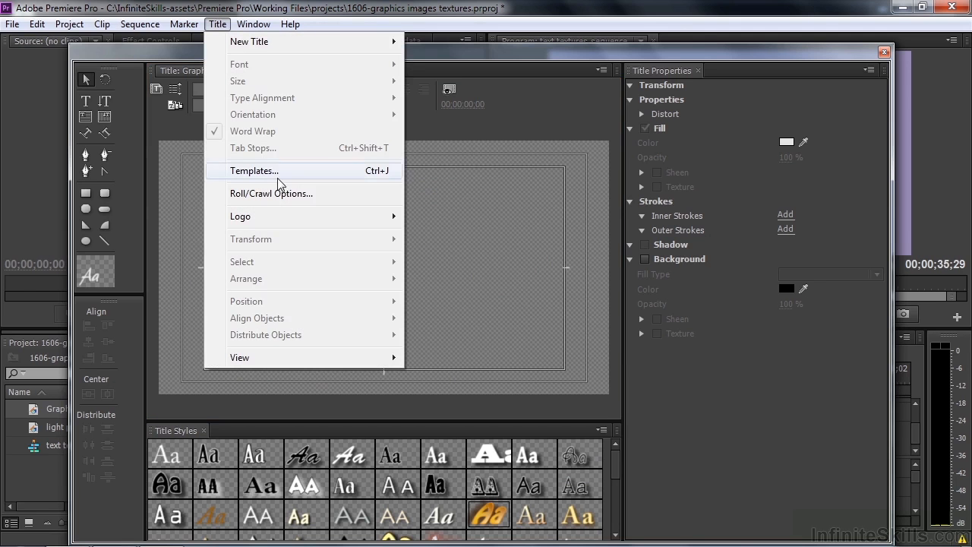
pyautogui.moveTo(309, 219)
pyautogui.click(500, 220)
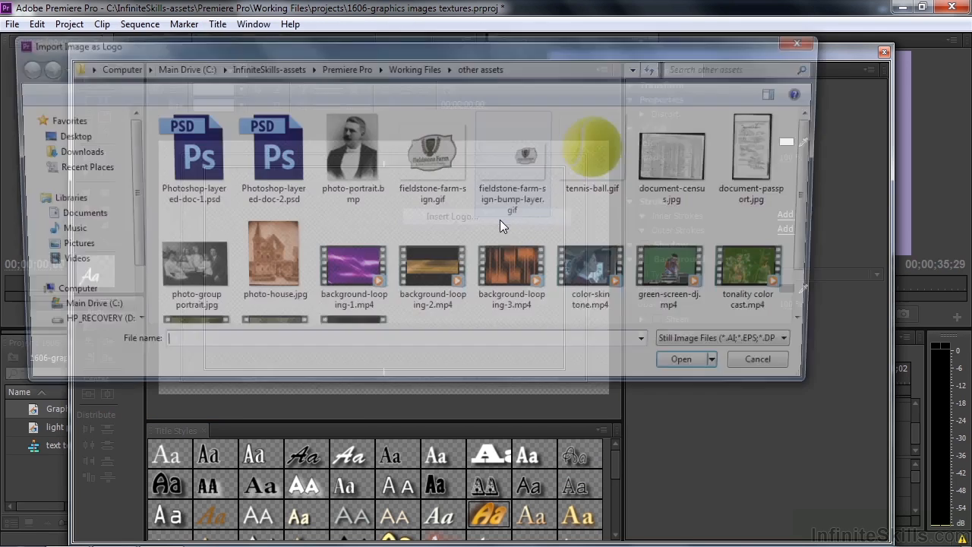
pyautogui.doubleClick(343, 266)
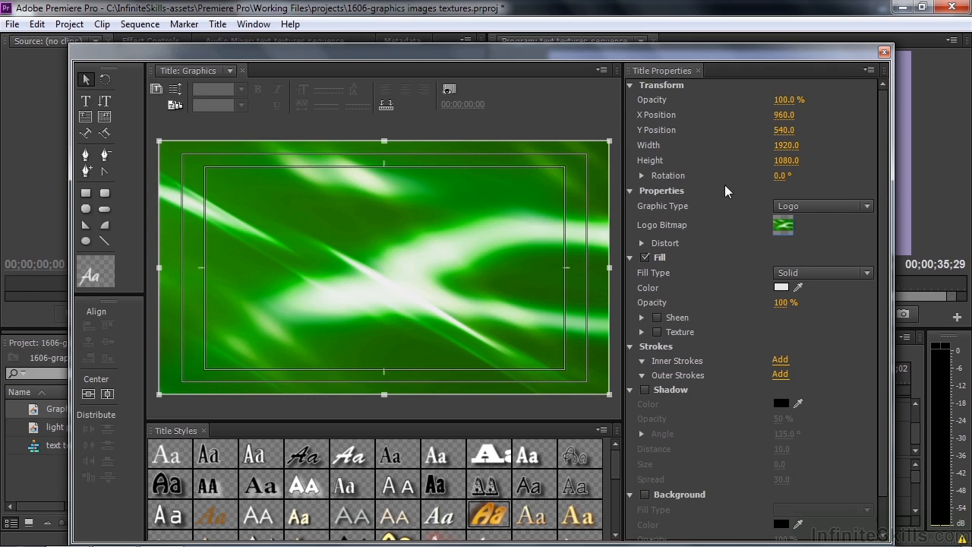
# - Replace the logo bitmap with background-looping-3.mp4
pyautogui.click(782, 225)
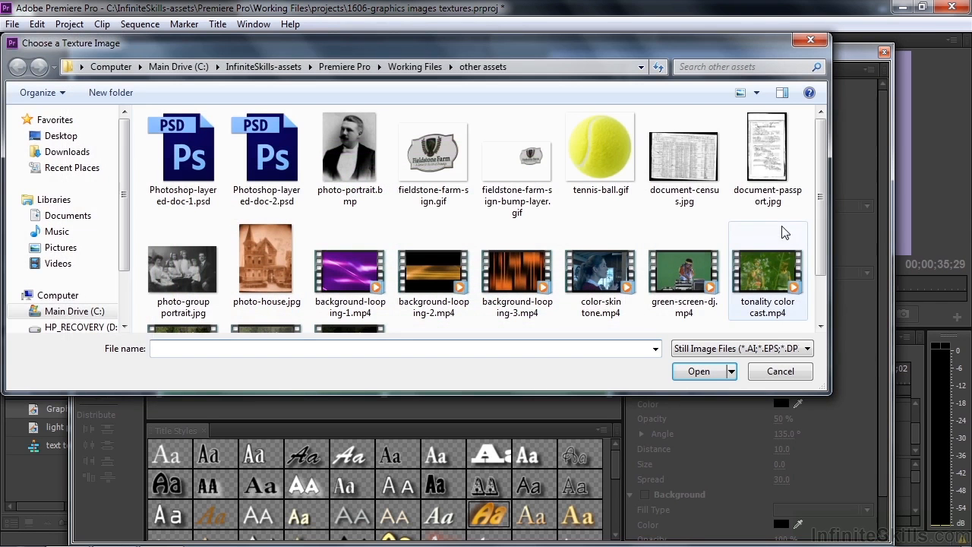
pyautogui.click(508, 271)
pyautogui.doubleClick(508, 271)
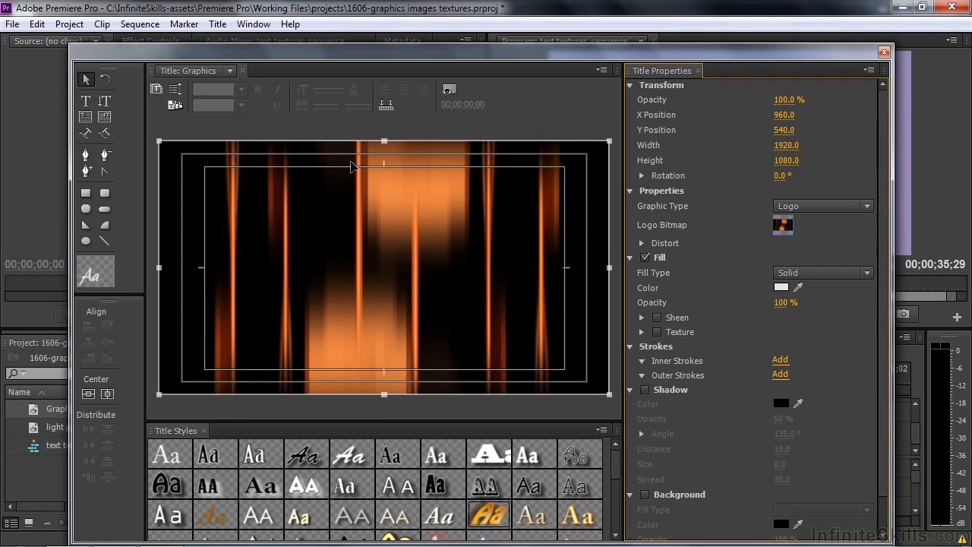
# - Resize and reposition the orange-striped logo image to about 1382 × 624, and delete it from the title
pyautogui.moveTo(534, 250); pyautogui.dragTo(511, 263)
pyautogui.moveTo(586, 144); pyautogui.dragTo(461, 251)
pyautogui.moveTo(371, 320); pyautogui.dragTo(444, 278)
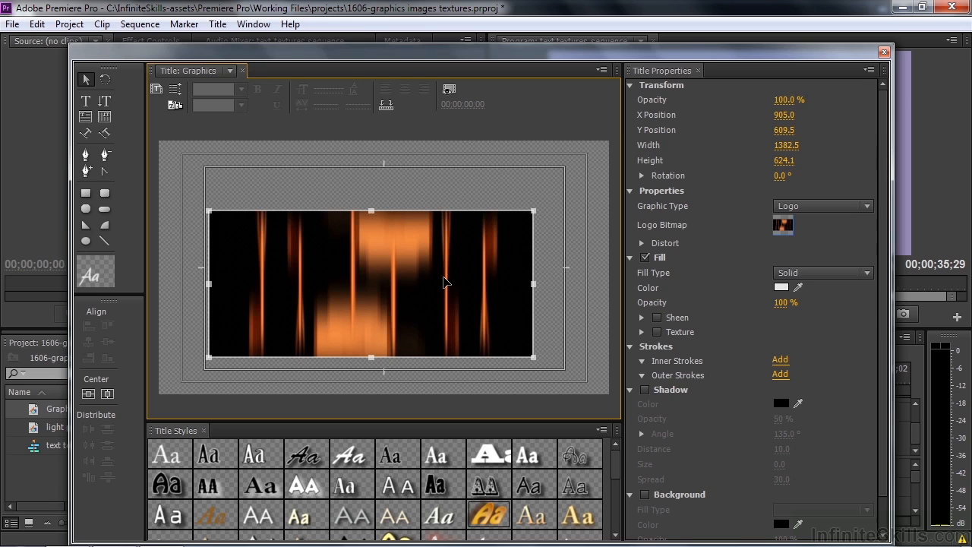
pyautogui.press('Delete')
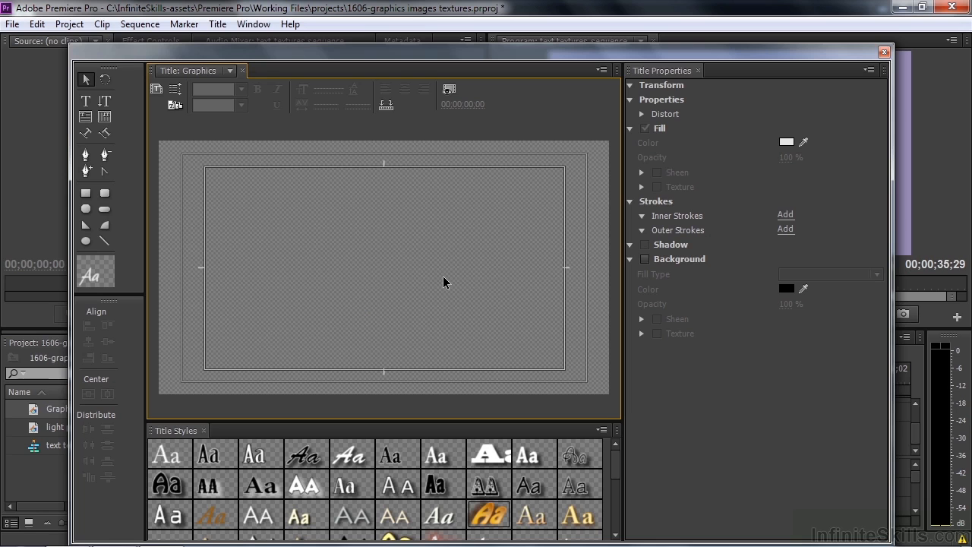
# - Add the word "Text" to the title and apply the plain white Adobe Caslon Pro Regular style to it
pyautogui.click(86, 102)
pyautogui.click(256, 245)
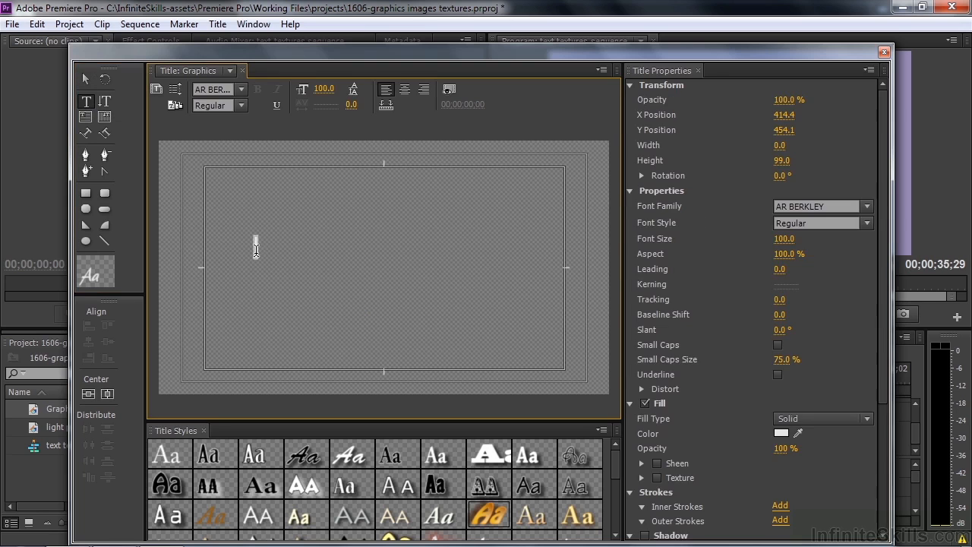
pyautogui.write('Text')
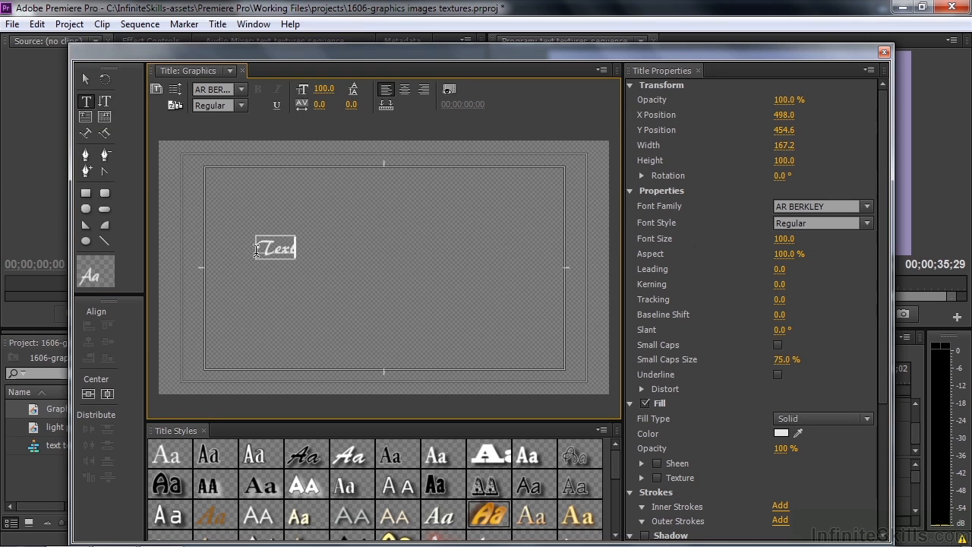
pyautogui.click(167, 453)
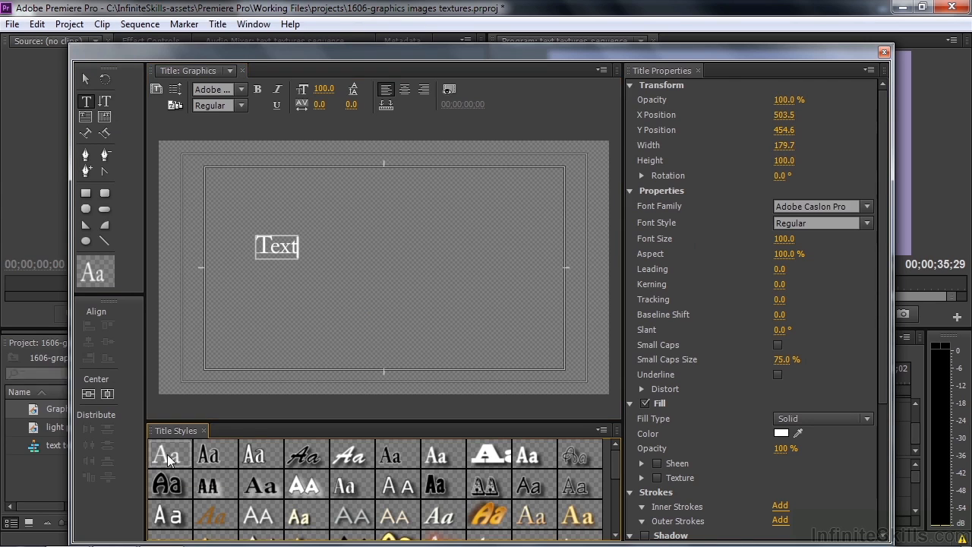
# - Enlarge the word "Text" to about 1789 × 999 so it nearly fills the title frame
pyautogui.click(86, 78)
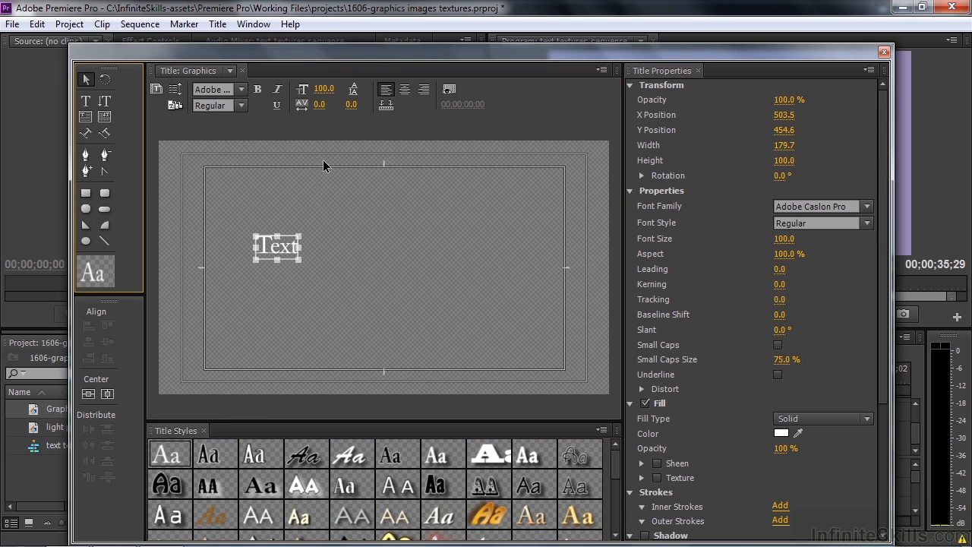
pyautogui.moveTo(300, 236); pyautogui.dragTo(585, 158)
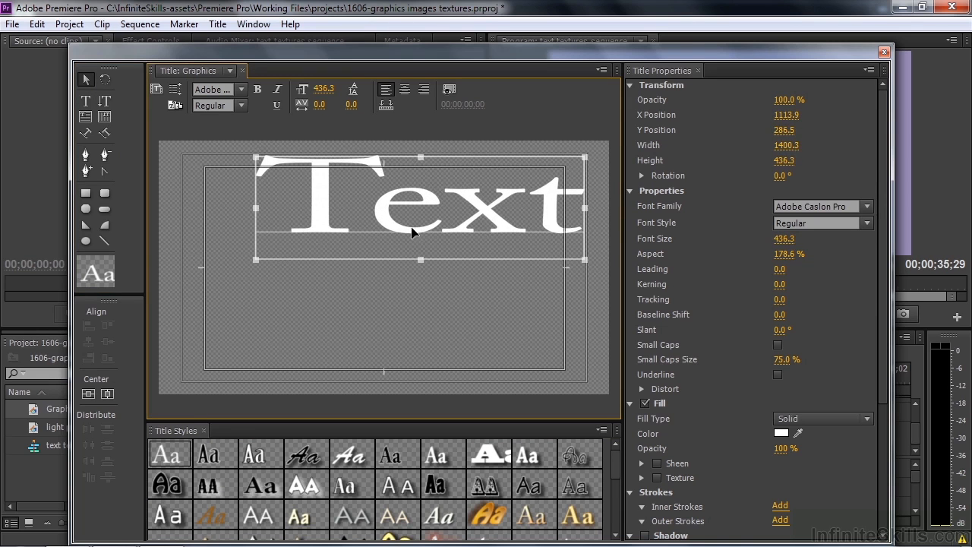
pyautogui.moveTo(256, 260); pyautogui.dragTo(167, 394)
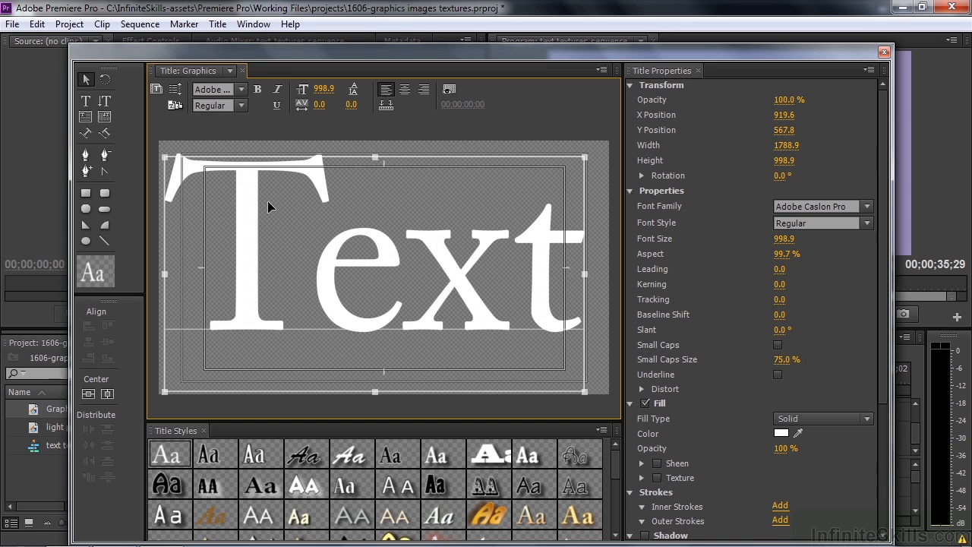
pyautogui.click(218, 24)
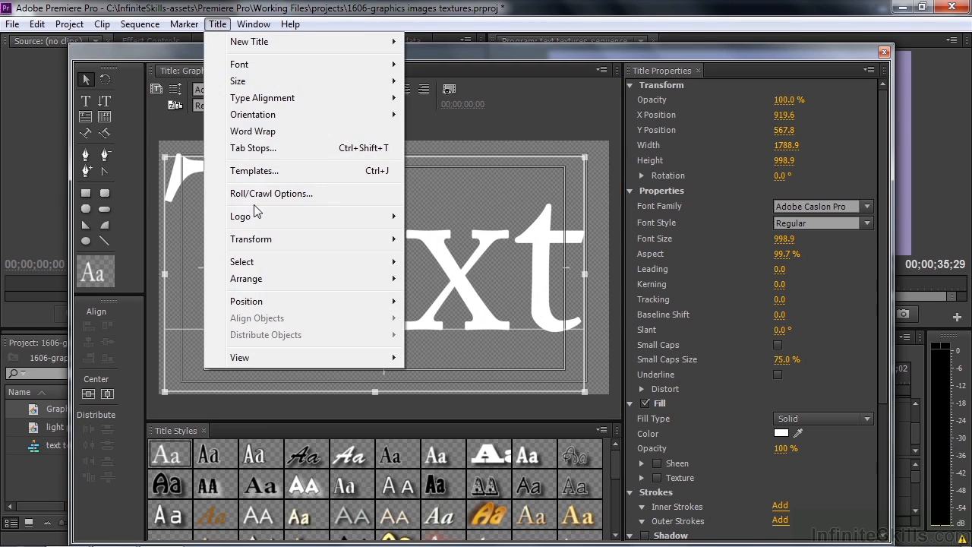
pyautogui.moveTo(256, 220)
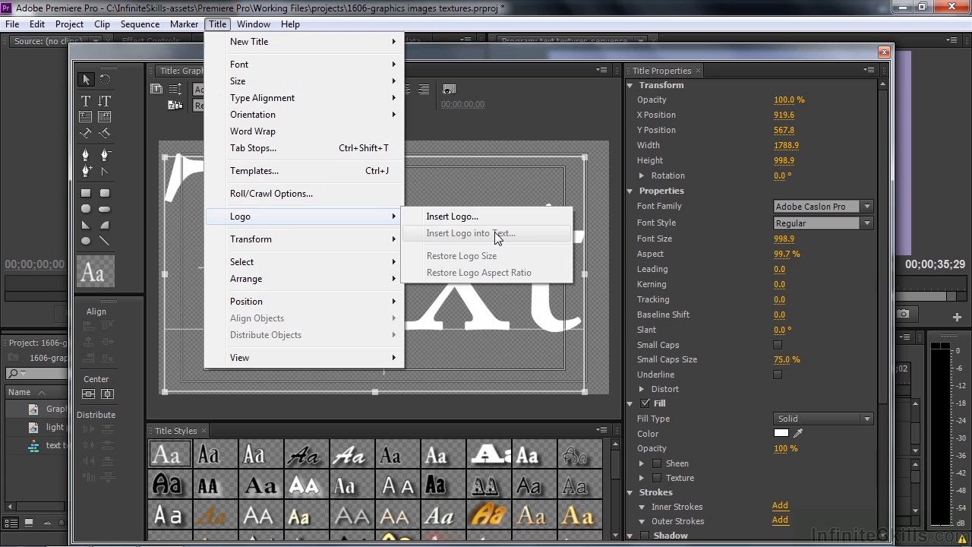
pyautogui.click(494, 191)
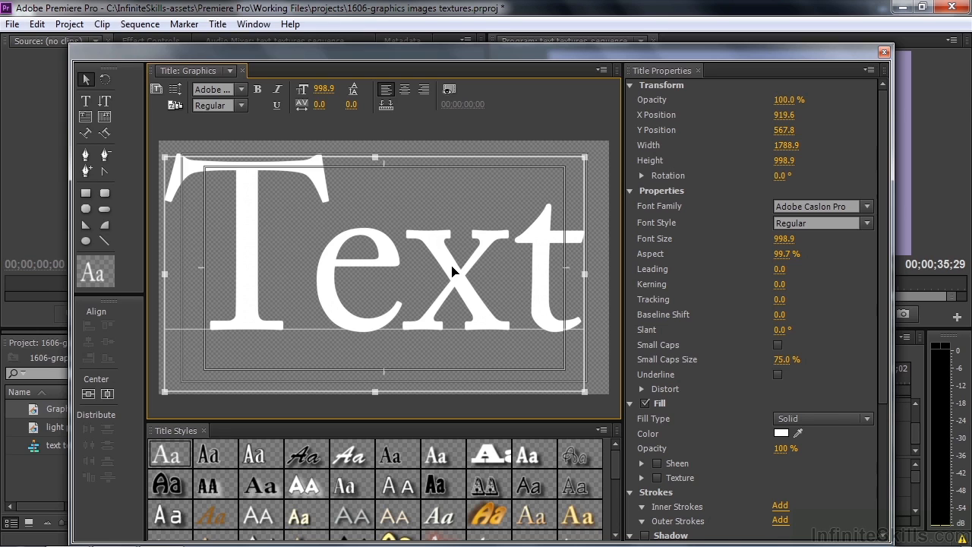
# - Insert tennis-ball.gif as a logo inside the word "Text", between the letters e and x
pyautogui.doubleClick(406, 277)
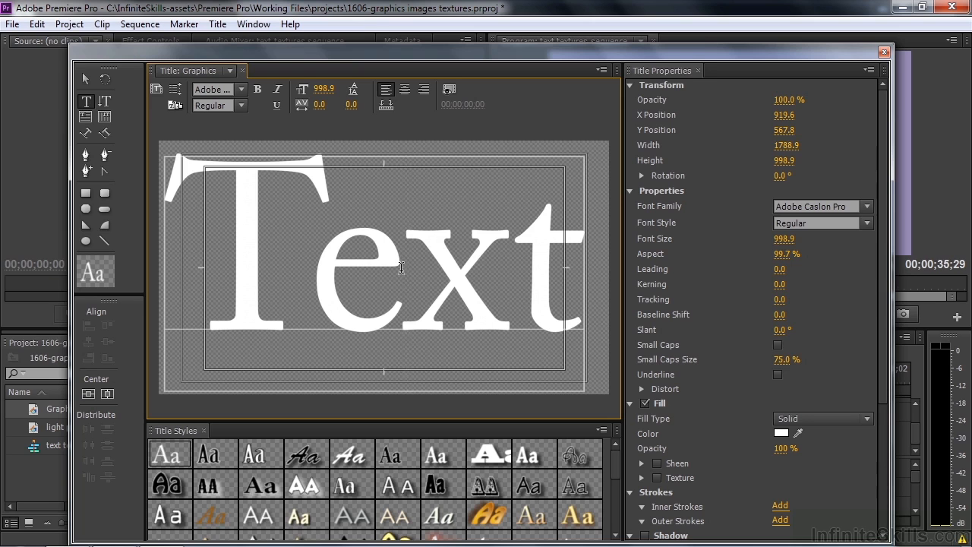
pyautogui.click(217, 24)
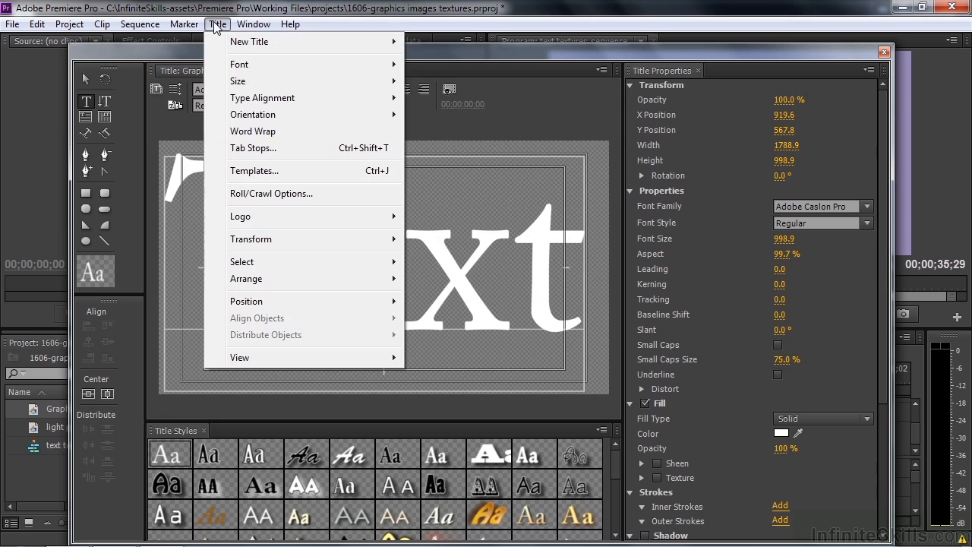
pyautogui.moveTo(254, 218)
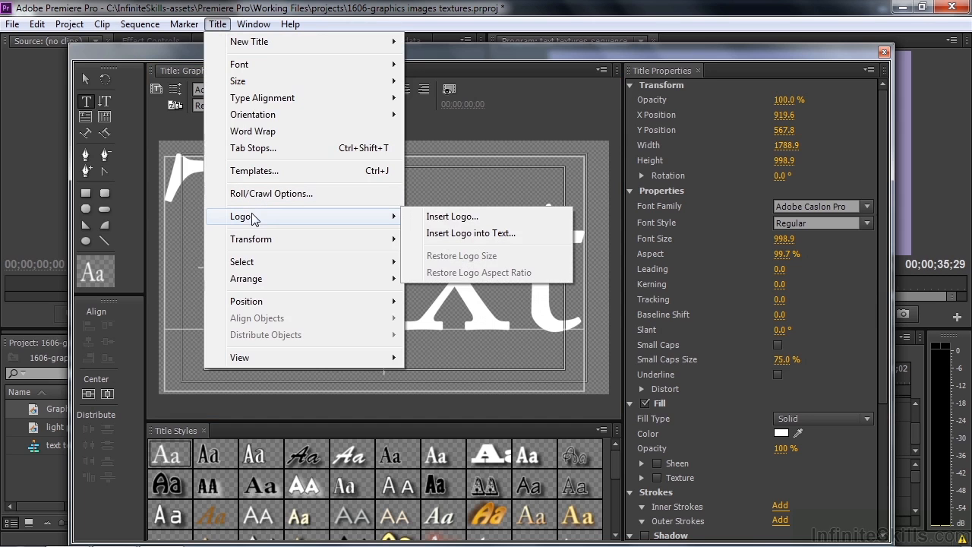
pyautogui.click(451, 236)
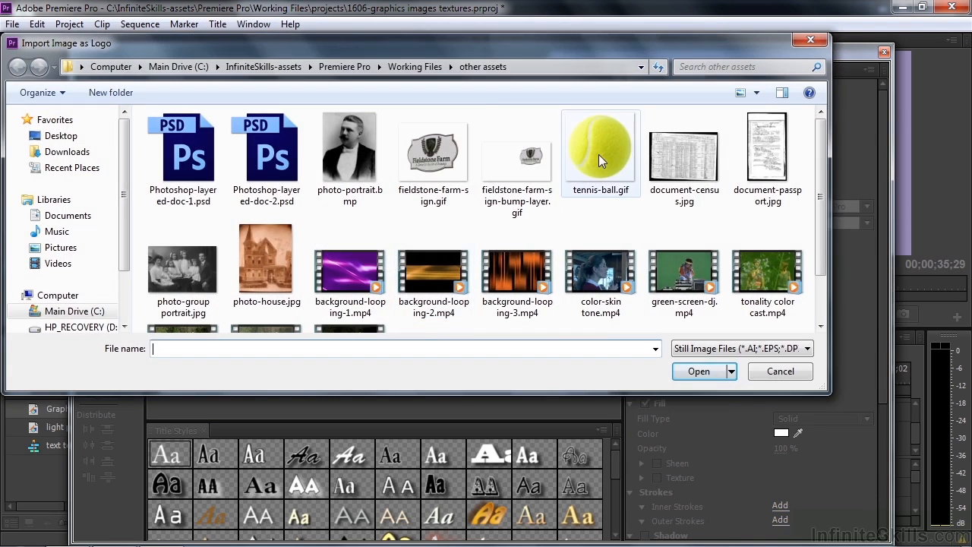
pyautogui.doubleClick(602, 155)
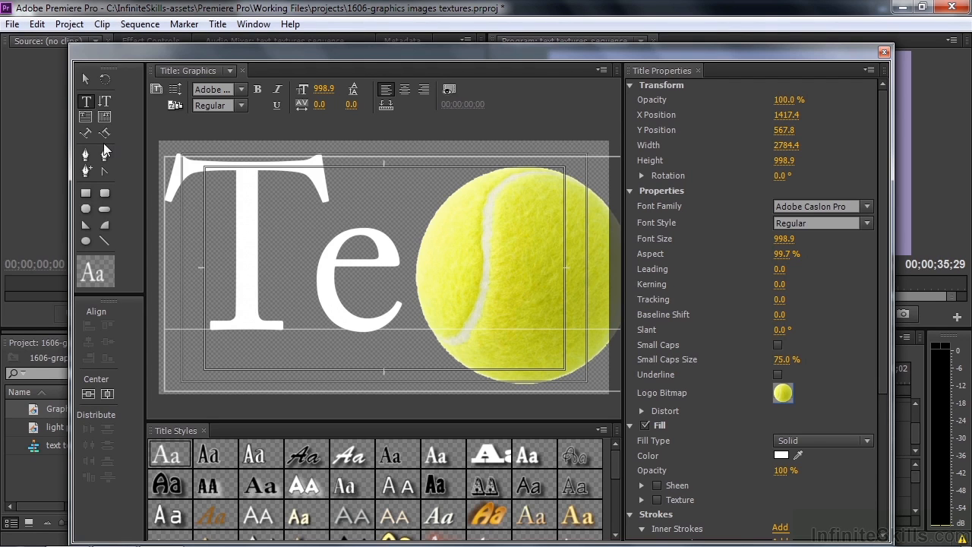
# - Shrink the text containing the tennis ball to about 2147 × 579 and move it so the ball sits mid-frame
pyautogui.click(82, 80)
pyautogui.moveTo(165, 158); pyautogui.dragTo(314, 256)
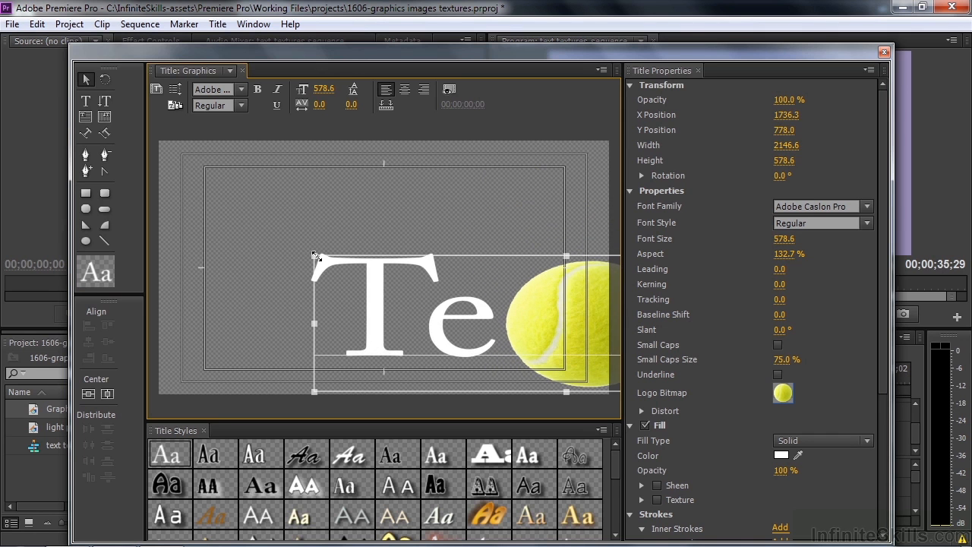
pyautogui.moveTo(443, 295); pyautogui.dragTo(298, 233)
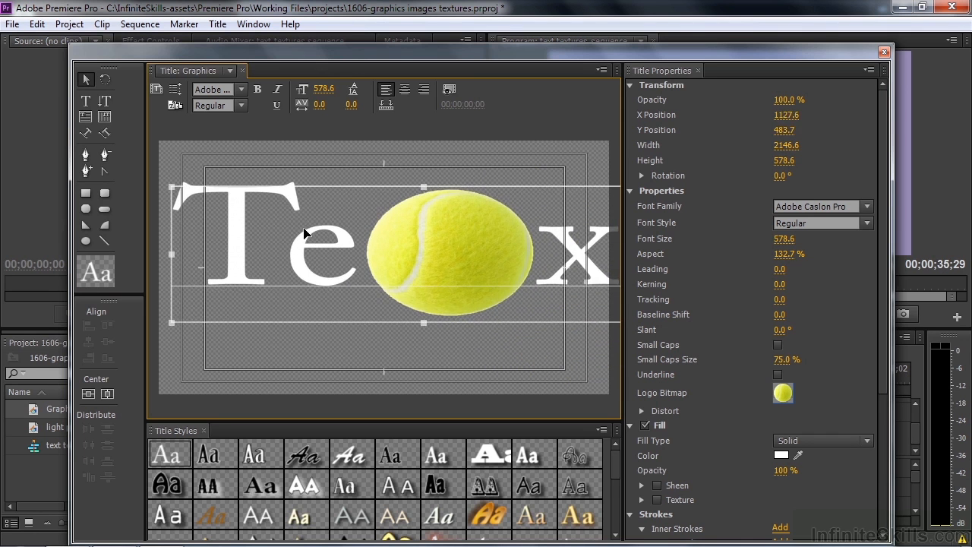
pyautogui.moveTo(492, 260); pyautogui.dragTo(457, 249)
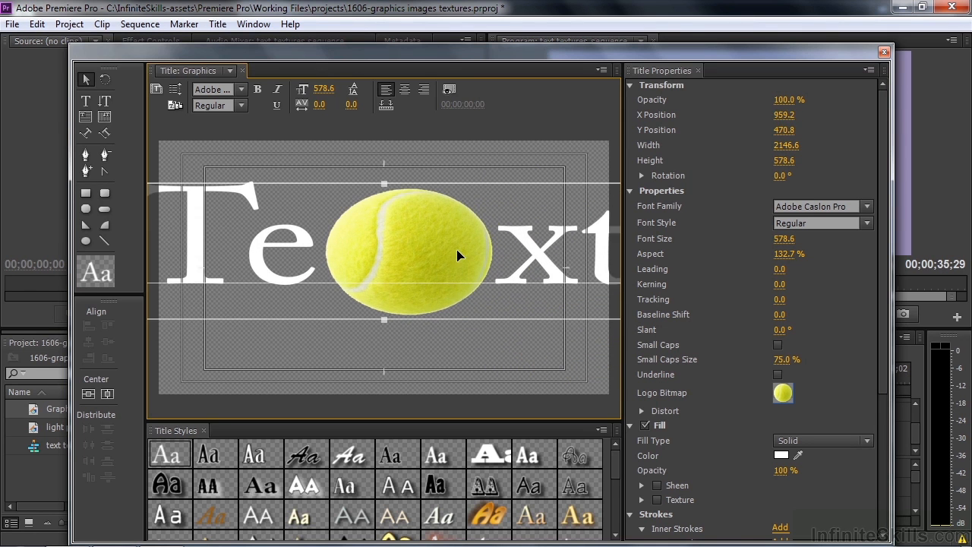
# - Select only the tennis ball within the text, reduce its font size to 319.6, and raise its baseline shift to lift it between the letters
pyautogui.click(93, 105)
pyautogui.moveTo(332, 238); pyautogui.dragTo(446, 246)
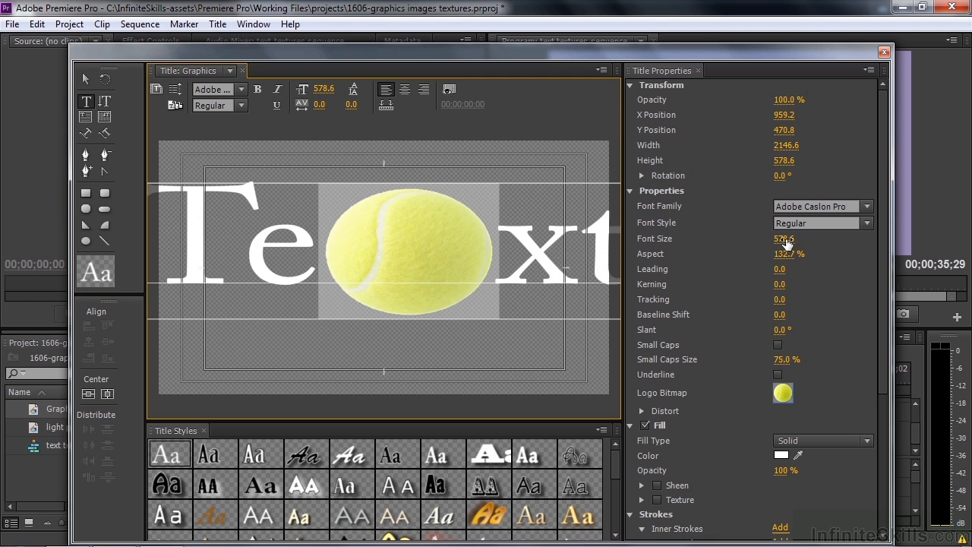
pyautogui.moveTo(784, 241); pyautogui.dragTo(663, 241)
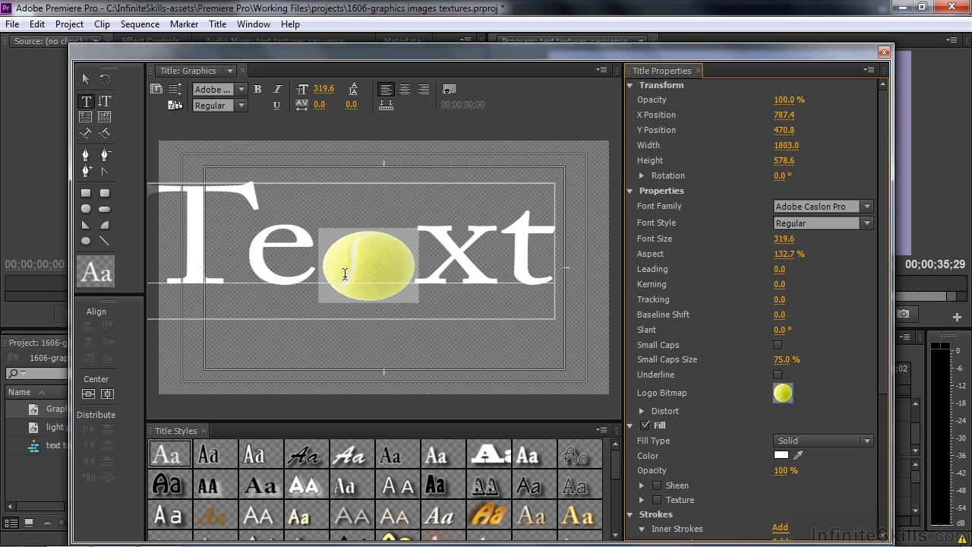
pyautogui.moveTo(780, 314); pyautogui.dragTo(838, 315)
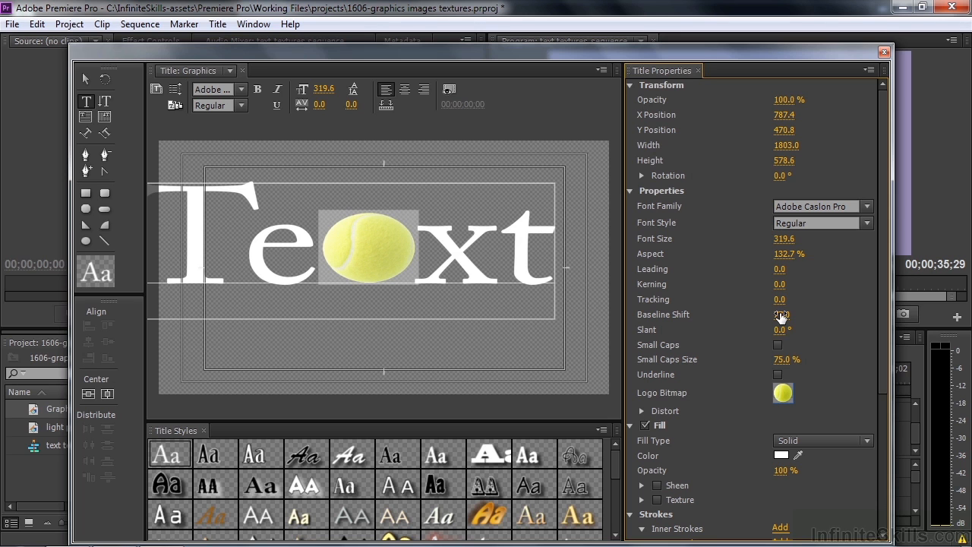
# - Apply the slanted orange Hobo Std style and the gold Adobe Caslon Pro Bold style to the tennis ball, with a 90.0 baseline shift
pyautogui.click(483, 516)
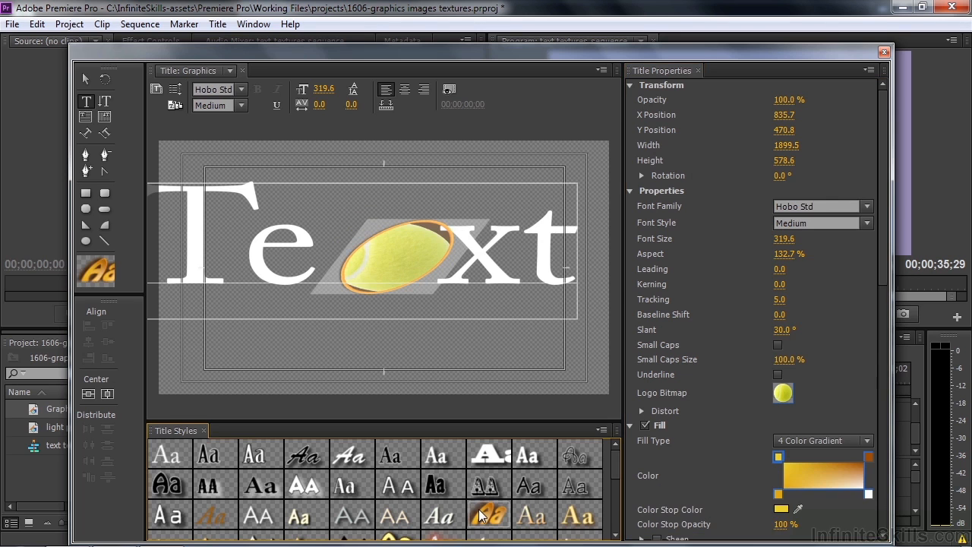
pyautogui.click(586, 516)
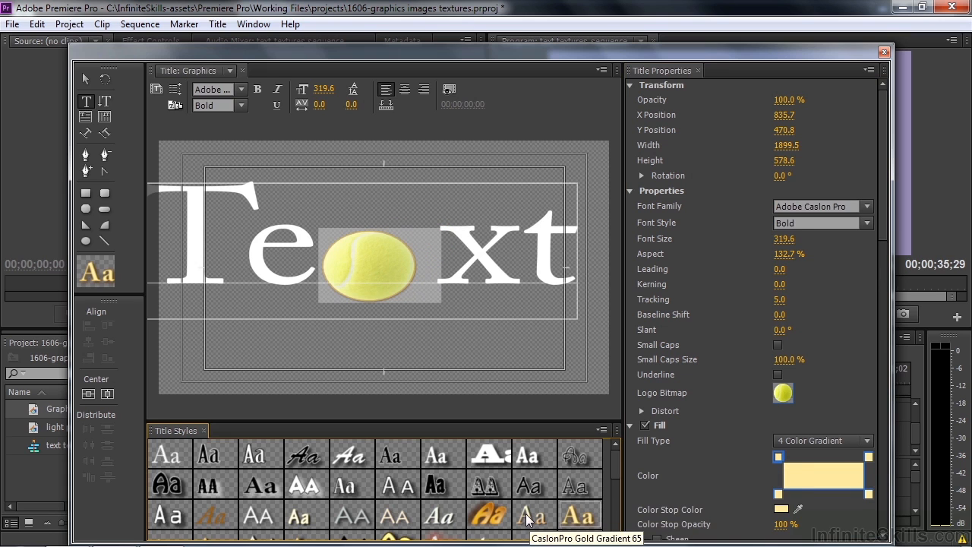
pyautogui.moveTo(778, 315); pyautogui.dragTo(849, 314)
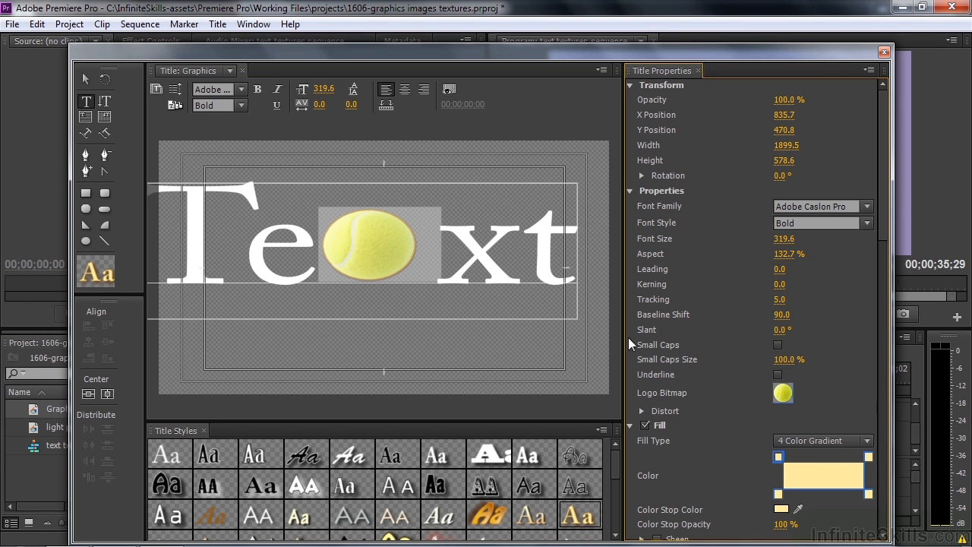
# - Delete the tennis ball from the word, and reposition and enlarge the remaining "Text" to about 1729 × 980
pyautogui.click(383, 245)
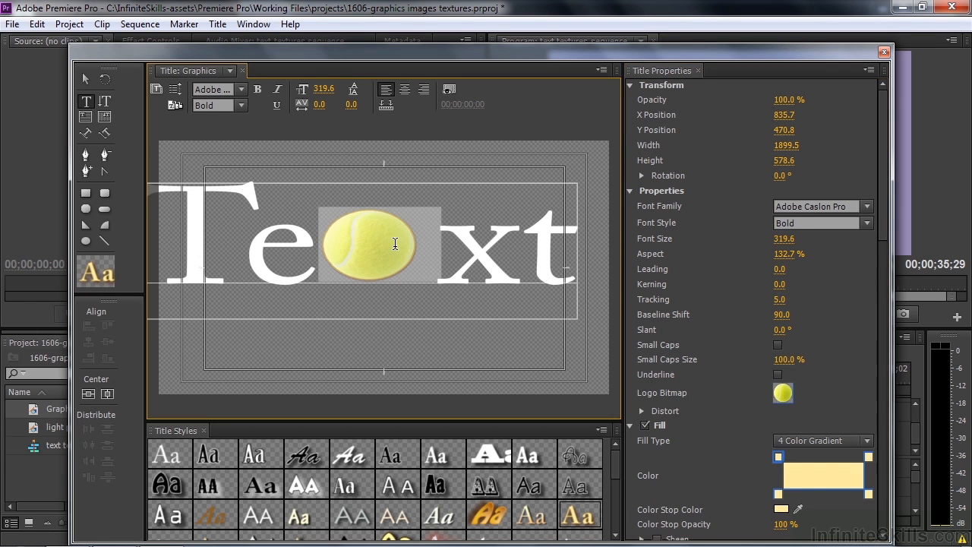
pyautogui.press('BackSpace')
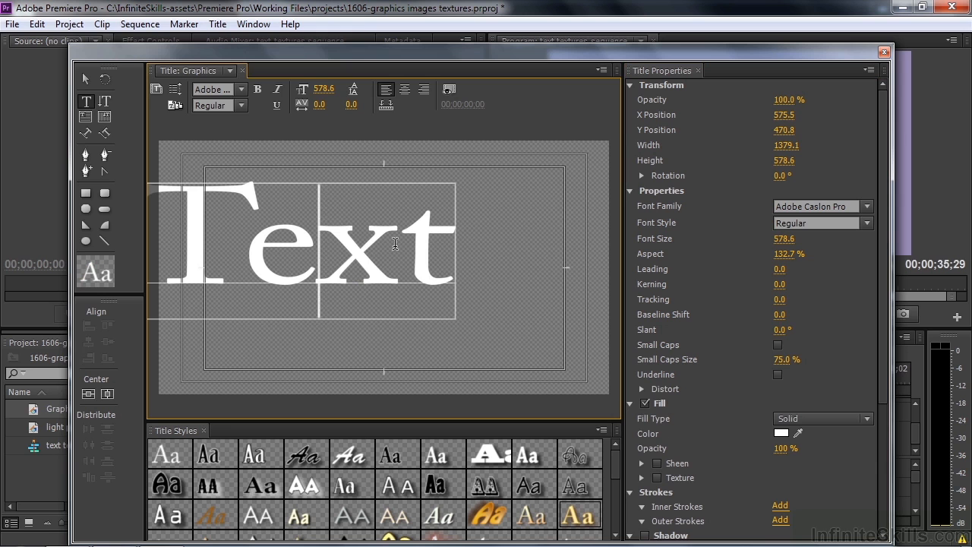
pyautogui.click(87, 80)
pyautogui.moveTo(254, 214); pyautogui.dragTo(323, 253)
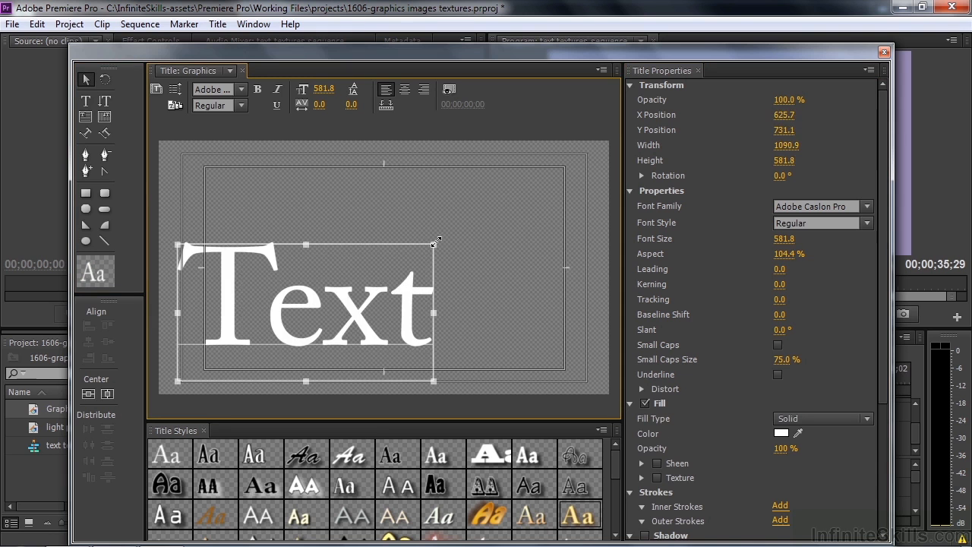
pyautogui.moveTo(434, 243); pyautogui.dragTo(583, 150)
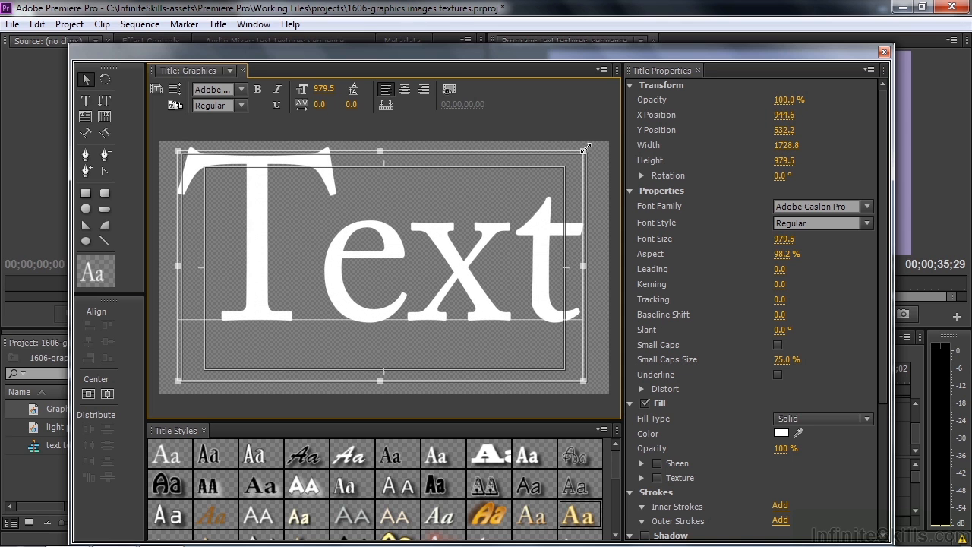
# - Add an outer stroke to the word "Text"
pyautogui.click(882, 116)
pyautogui.moveTo(882, 124); pyautogui.dragTo(889, 269)
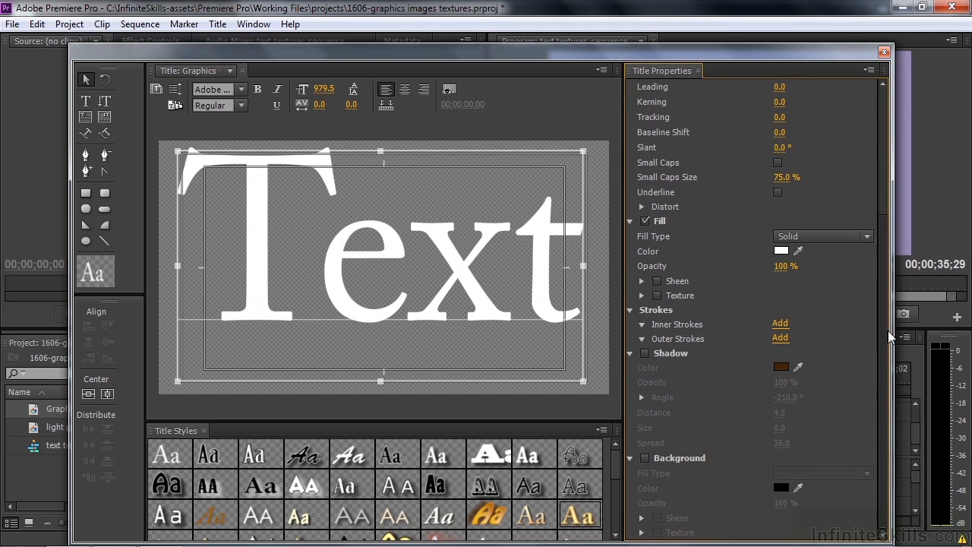
pyautogui.click(780, 337)
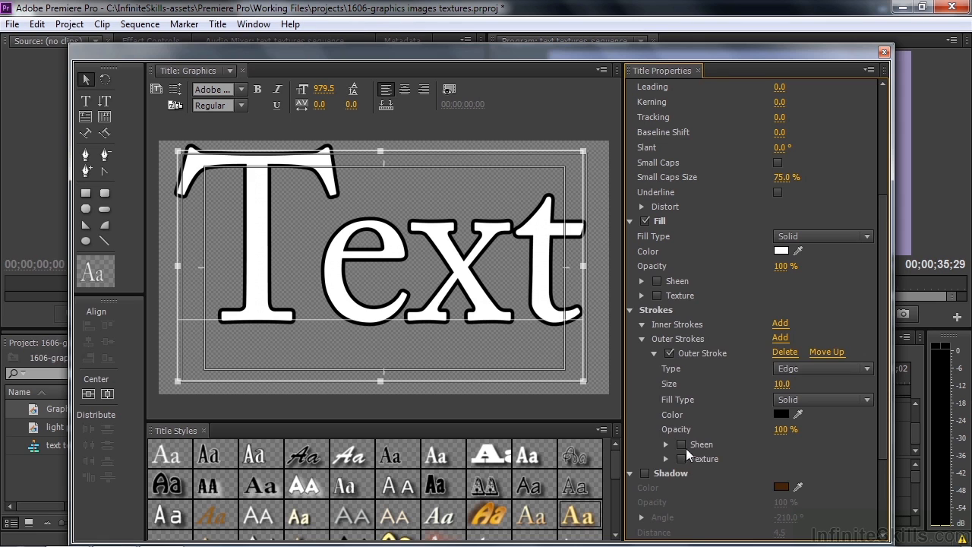
# - Enable a texture on the text's fill and load 1080_scrapb_bkg.png from the Adobe Premiere Pro CS6 Presets\Textures folder
pyautogui.click(656, 295)
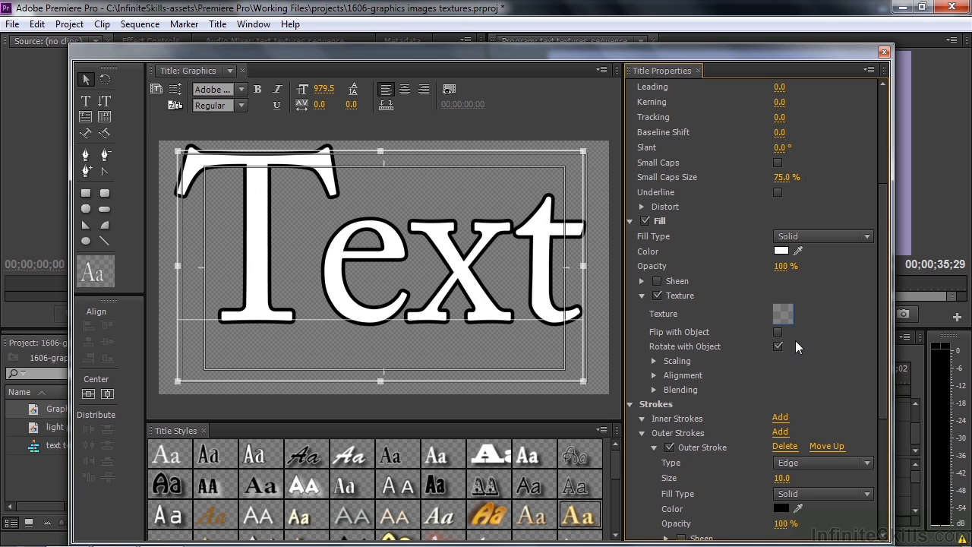
pyautogui.click(782, 317)
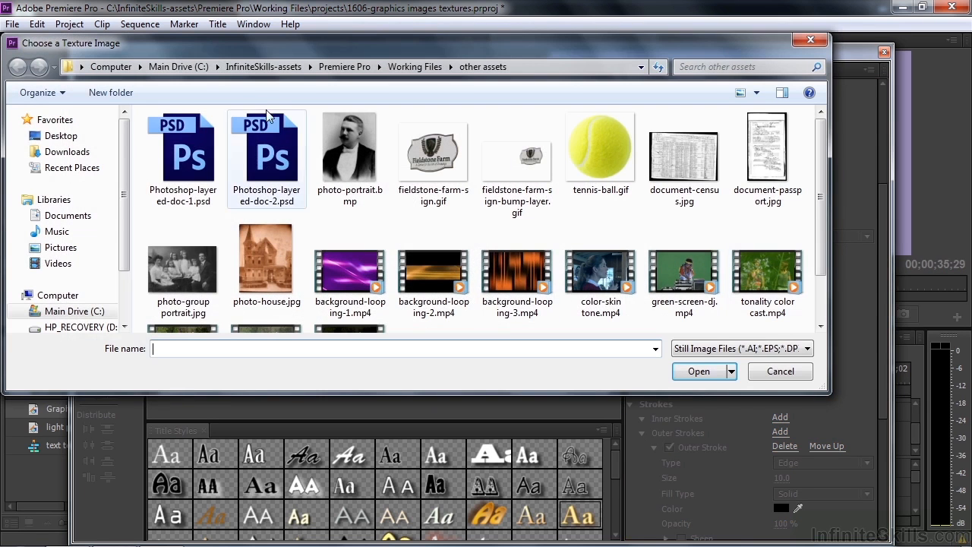
pyautogui.click(181, 67)
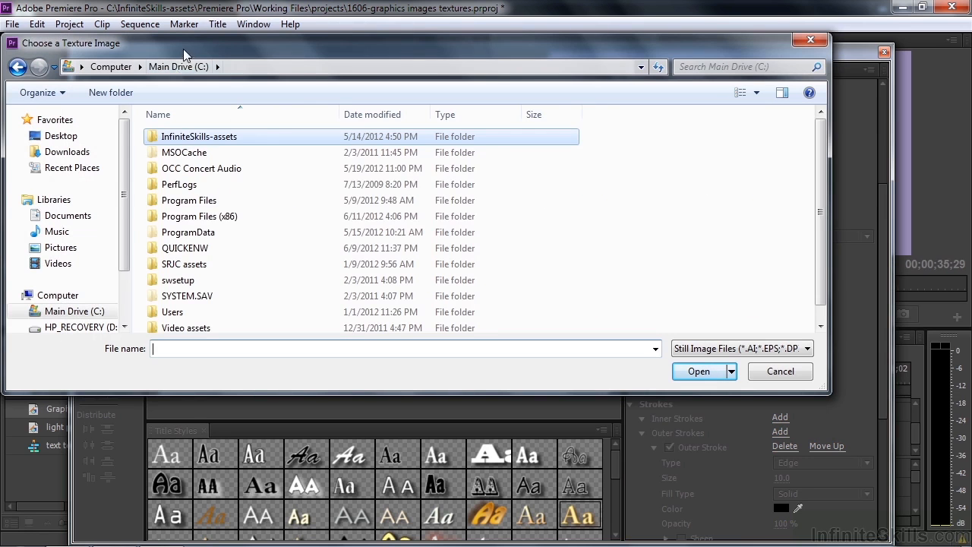
pyautogui.doubleClick(164, 200)
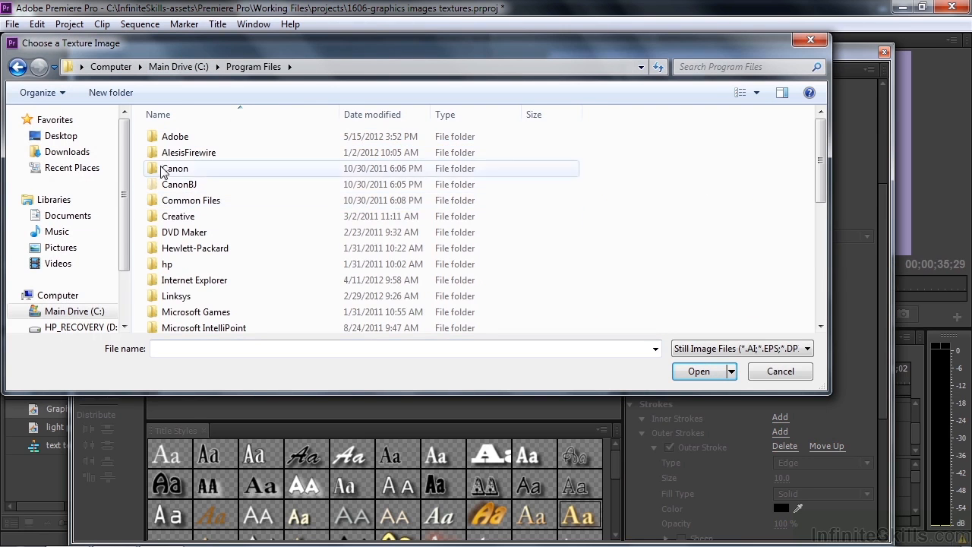
pyautogui.doubleClick(164, 138)
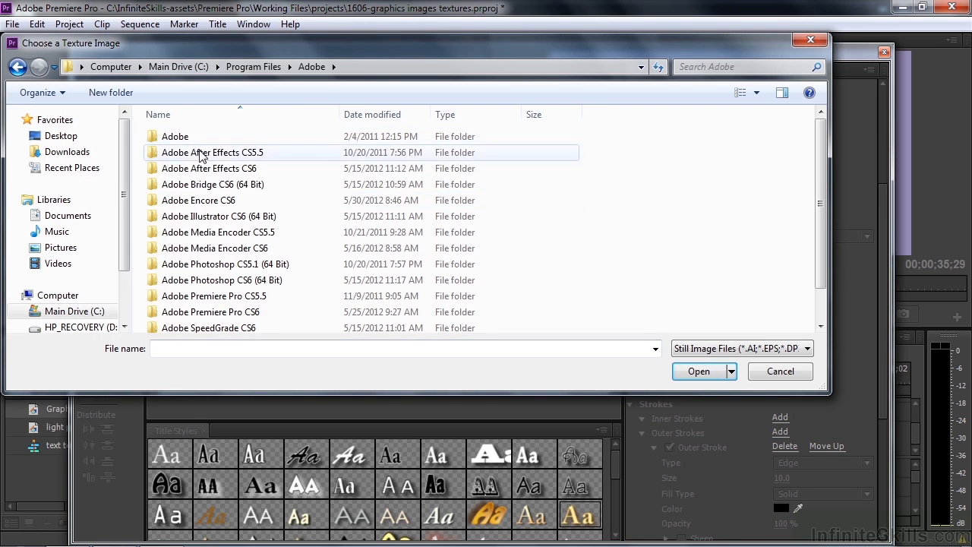
pyautogui.doubleClick(227, 313)
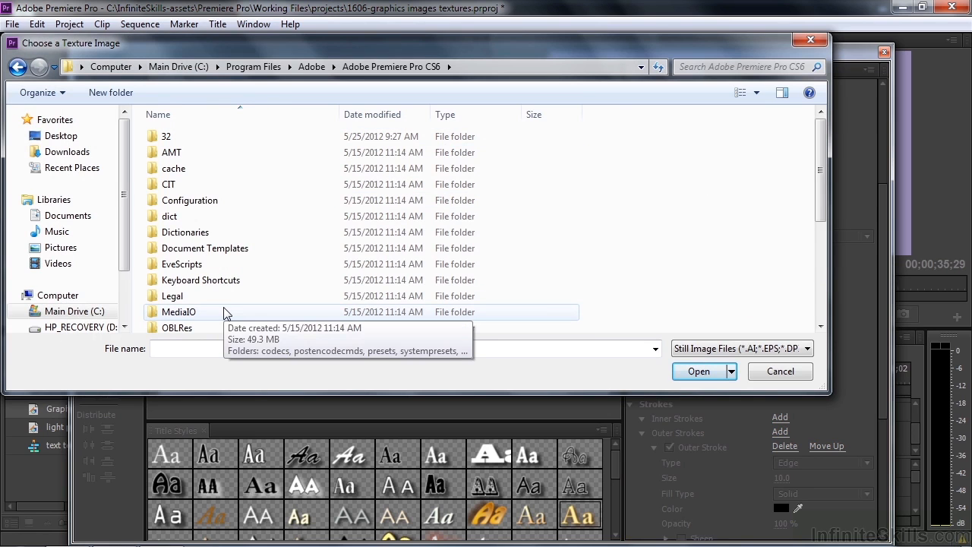
pyautogui.scroll(-4, 226, 312)
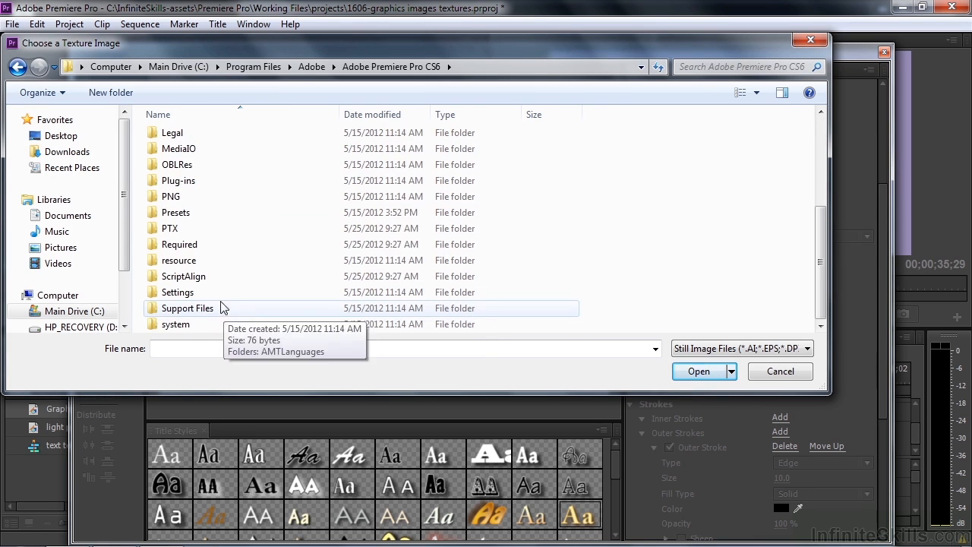
pyautogui.doubleClick(164, 214)
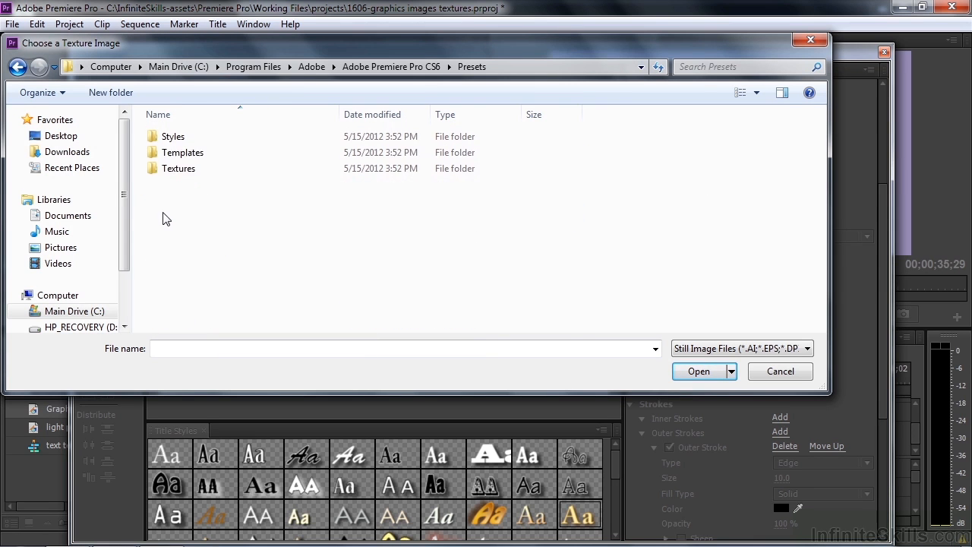
pyautogui.doubleClick(153, 169)
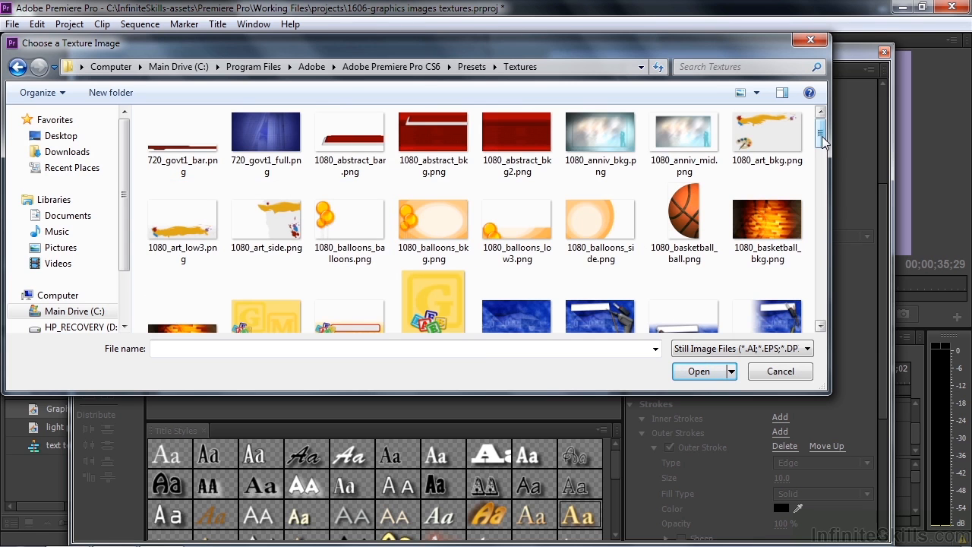
pyautogui.moveTo(822, 141); pyautogui.dragTo(836, 220)
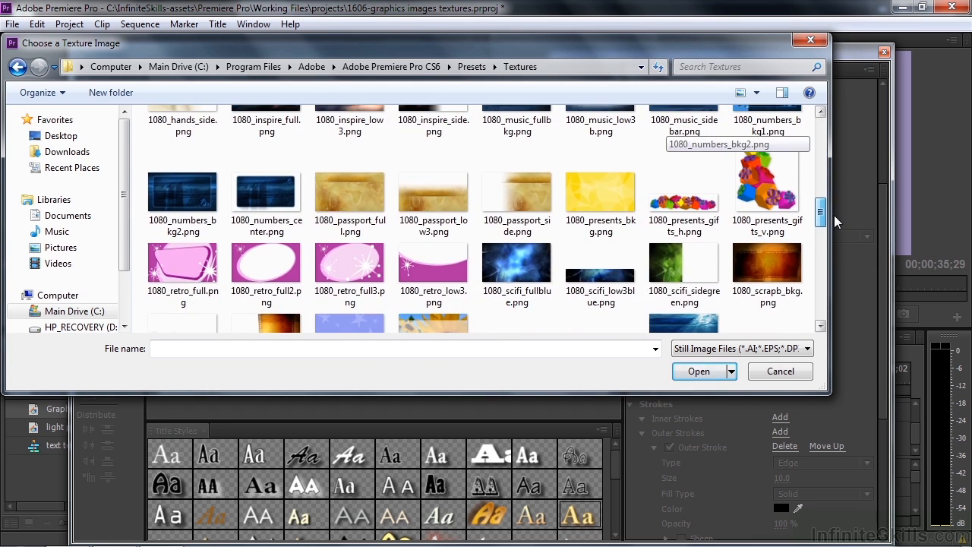
pyautogui.doubleClick(763, 263)
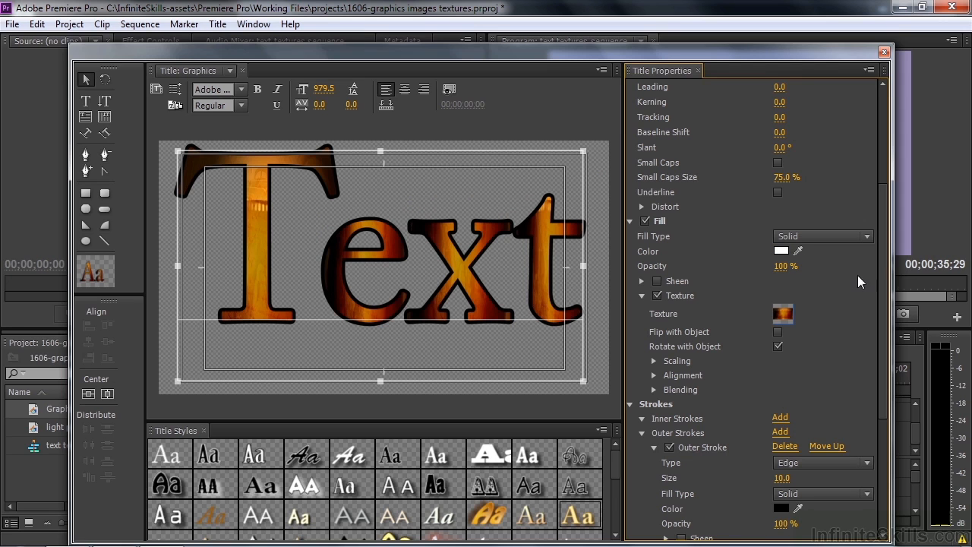
# - Reduce the fill texture's blending mix to 16%
pyautogui.moveTo(885, 242); pyautogui.dragTo(889, 305)
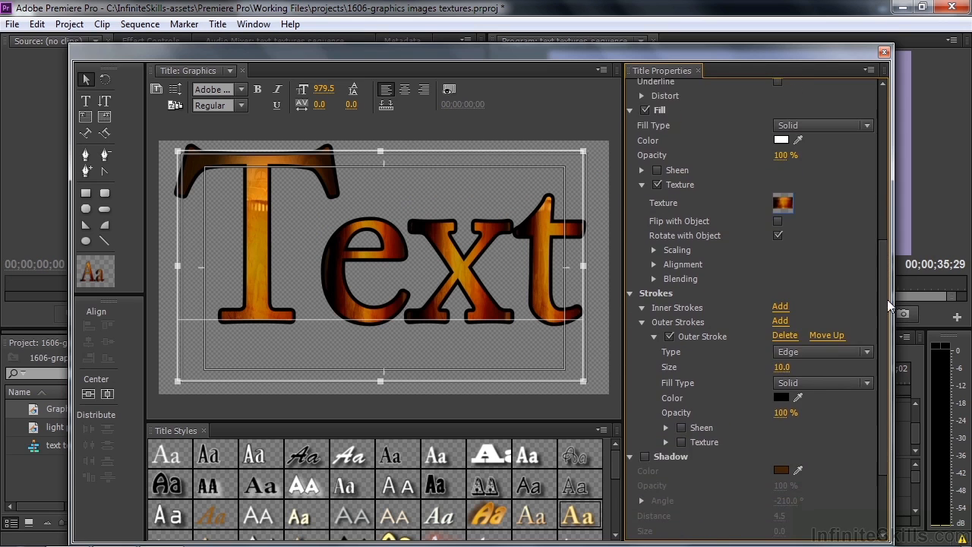
pyautogui.click(652, 279)
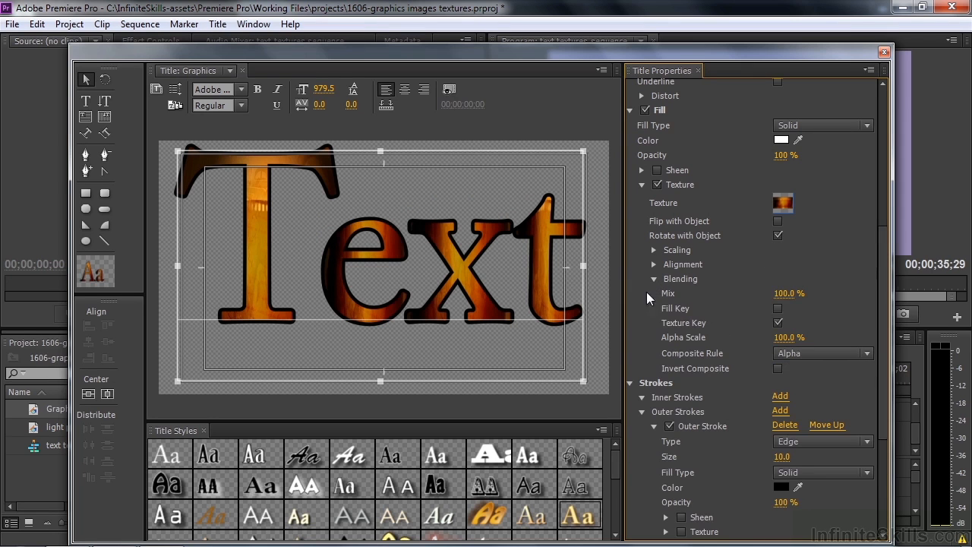
pyautogui.moveTo(784, 298); pyautogui.dragTo(721, 298)
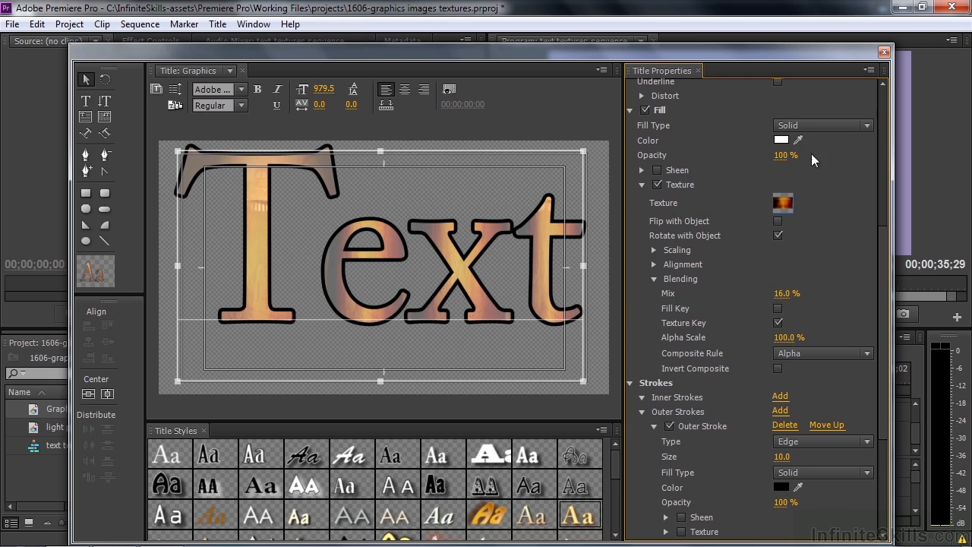
# - Change the text's fill color to green 3D8110, try a texture mix of -100%, and set the mix to 44%
pyautogui.click(781, 140)
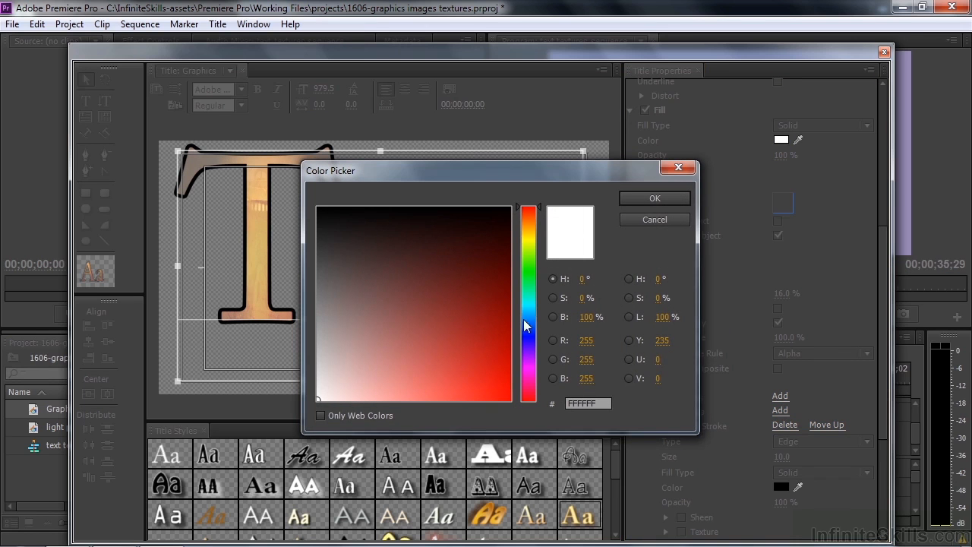
pyautogui.click(526, 258)
pyautogui.click(487, 304)
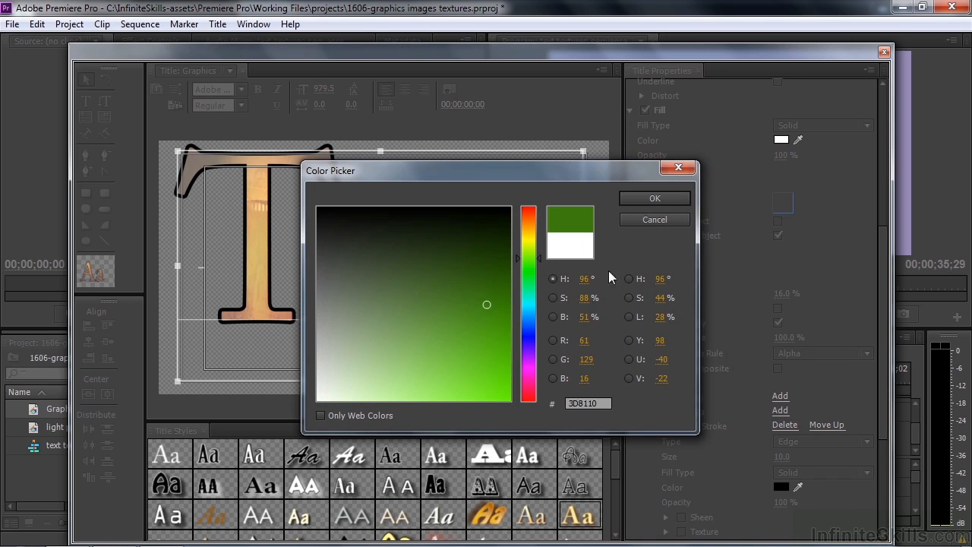
pyautogui.click(655, 198)
pyautogui.moveTo(785, 296); pyautogui.dragTo(722, 296)
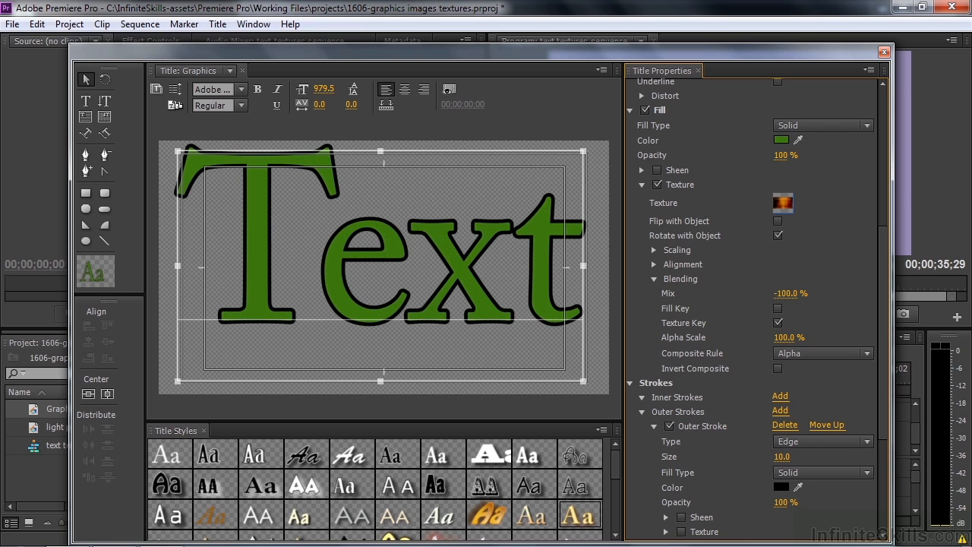
pyautogui.moveTo(722, 296); pyautogui.dragTo(826, 296)
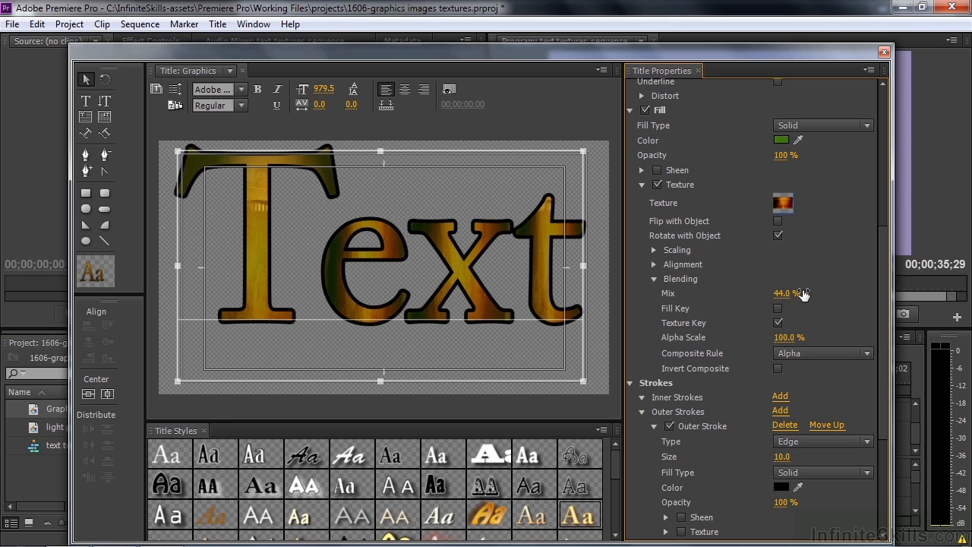
# - Set the fill texture's horizontal scaling to 102%
pyautogui.click(653, 250)
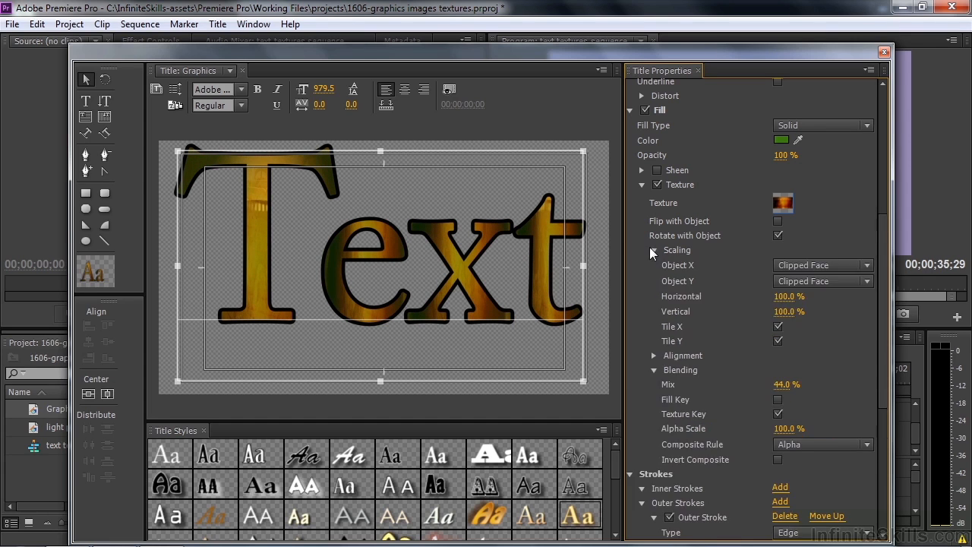
pyautogui.moveTo(784, 296)
pyautogui.mouseDown()
pyautogui.moveTo(709, 296)
pyautogui.moveTo(799, 296)
pyautogui.moveTo(790, 296)
pyautogui.mouseUp()
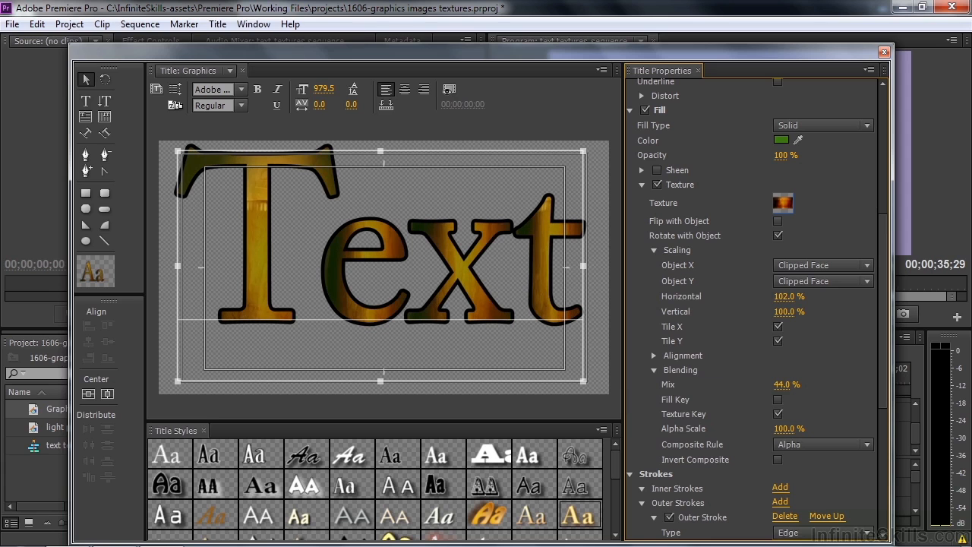
# - Set the fill texture's horizontal scaling to 101% and collapse the fill's texture settings
pyautogui.moveTo(791, 296); pyautogui.dragTo(792, 296)
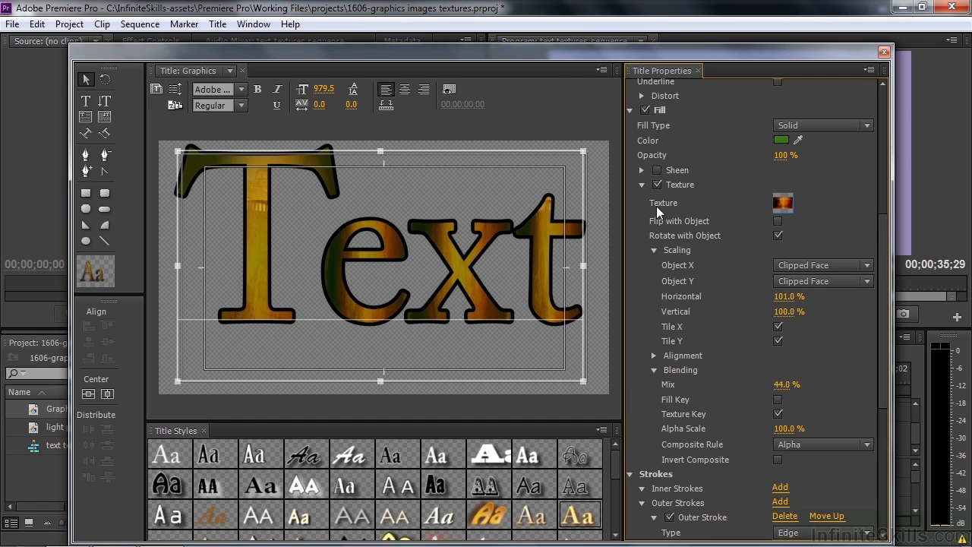
pyautogui.click(643, 185)
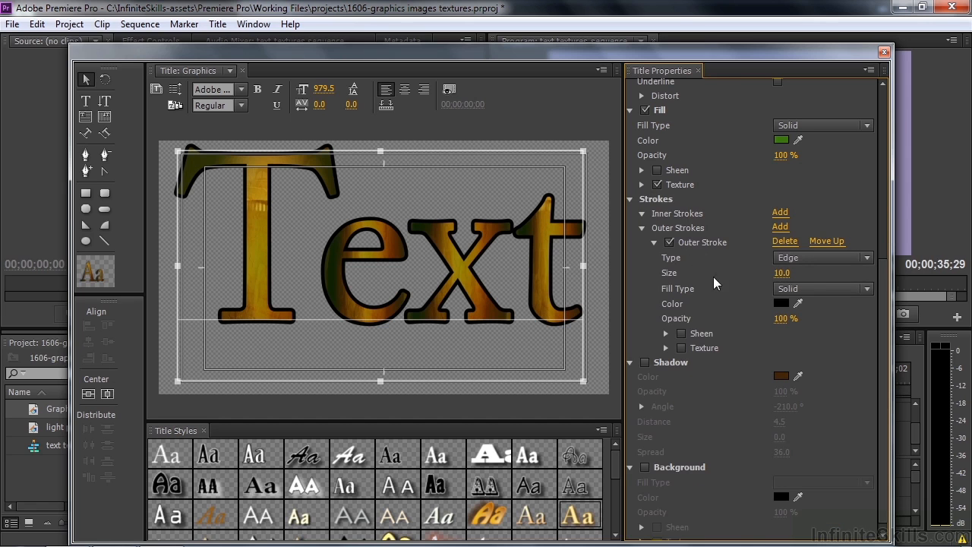
# - Enable a texture on the text's outer stroke and set the stroke size to 25
pyautogui.click(665, 348)
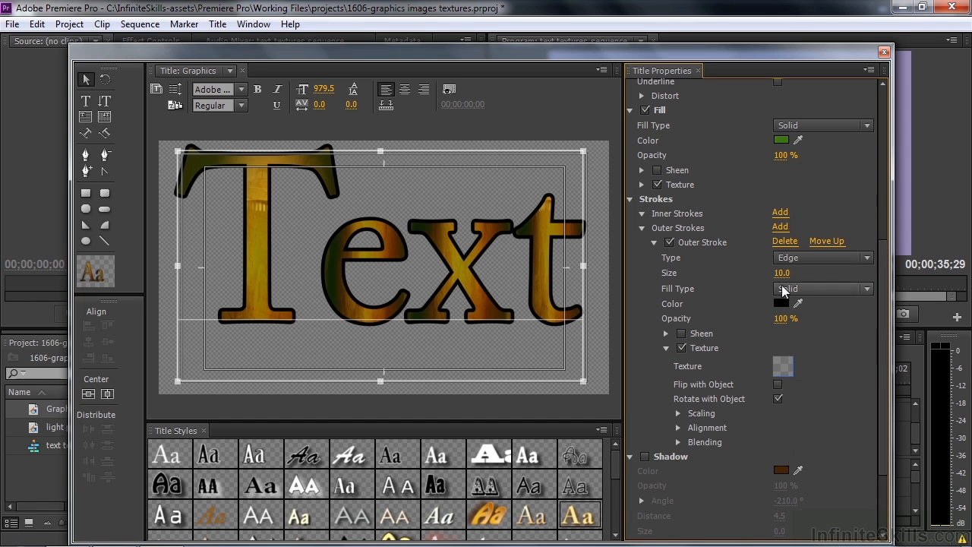
pyautogui.moveTo(781, 273)
pyautogui.mouseDown()
pyautogui.moveTo(805, 273)
pyautogui.moveTo(785, 273)
pyautogui.mouseUp()
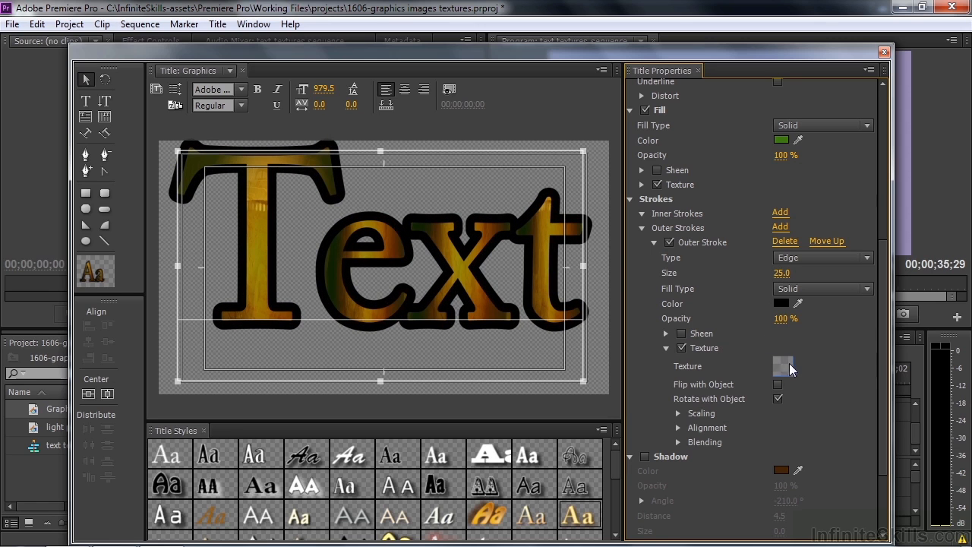
# - Load 1080_blueprint_bkg.png from the Presets\Textures folder as the outer stroke's texture image
pyautogui.click(782, 367)
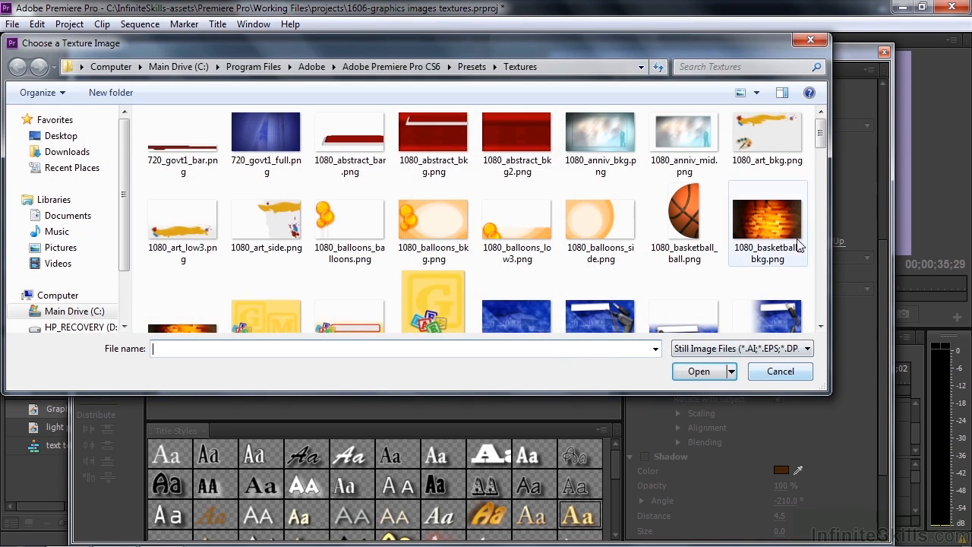
pyautogui.scroll(-2, 818, 150)
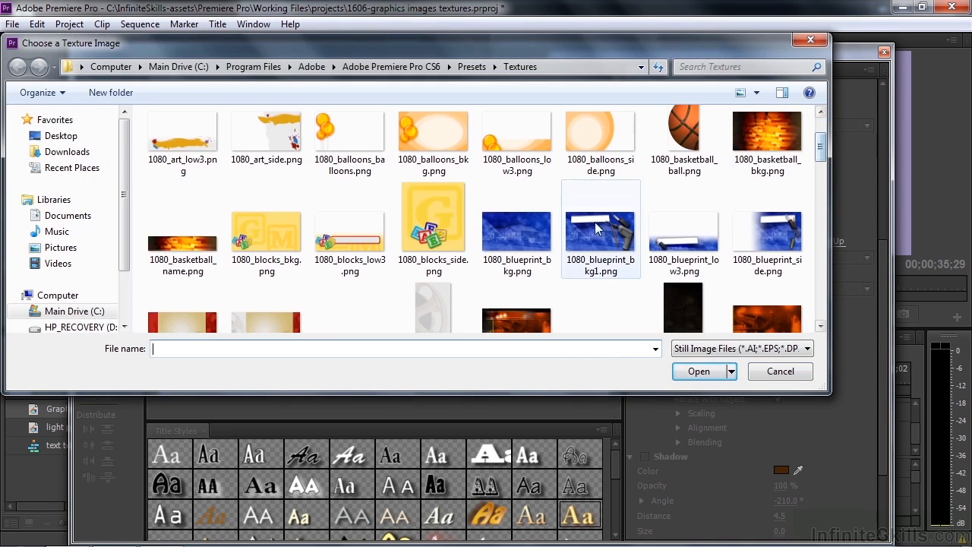
pyautogui.doubleClick(523, 234)
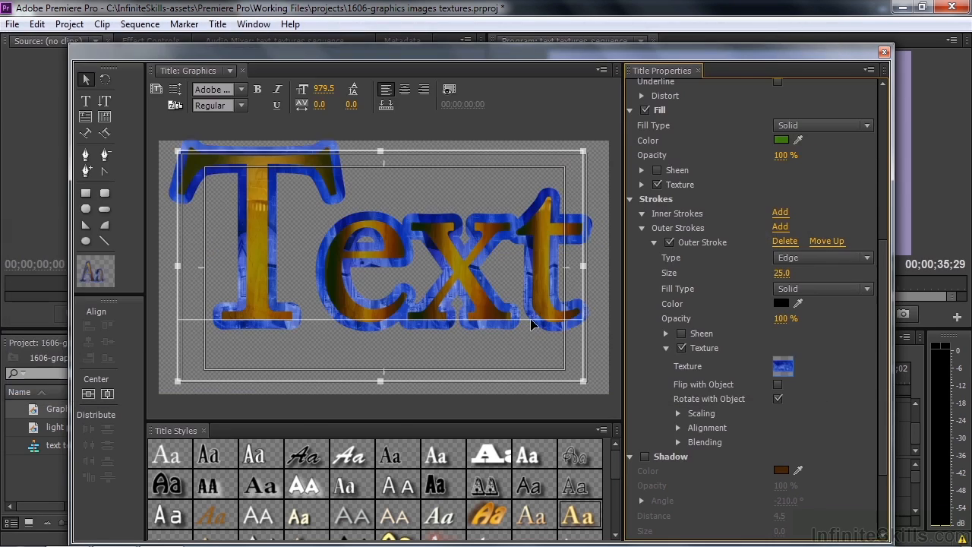